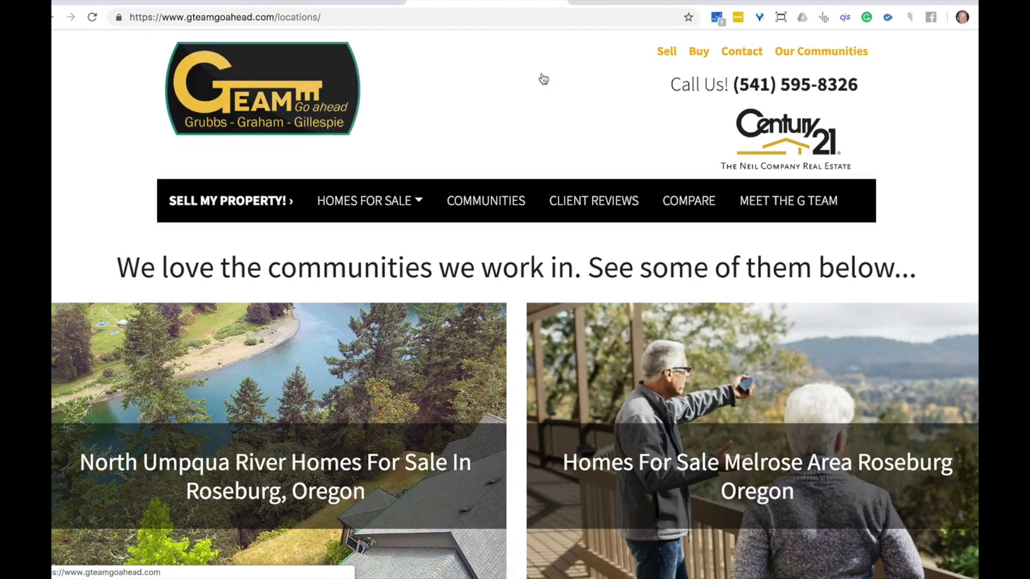
# Step: Switch to the G Team account dashboard and open the site's Pages list
pyautogui.click(197, 3)
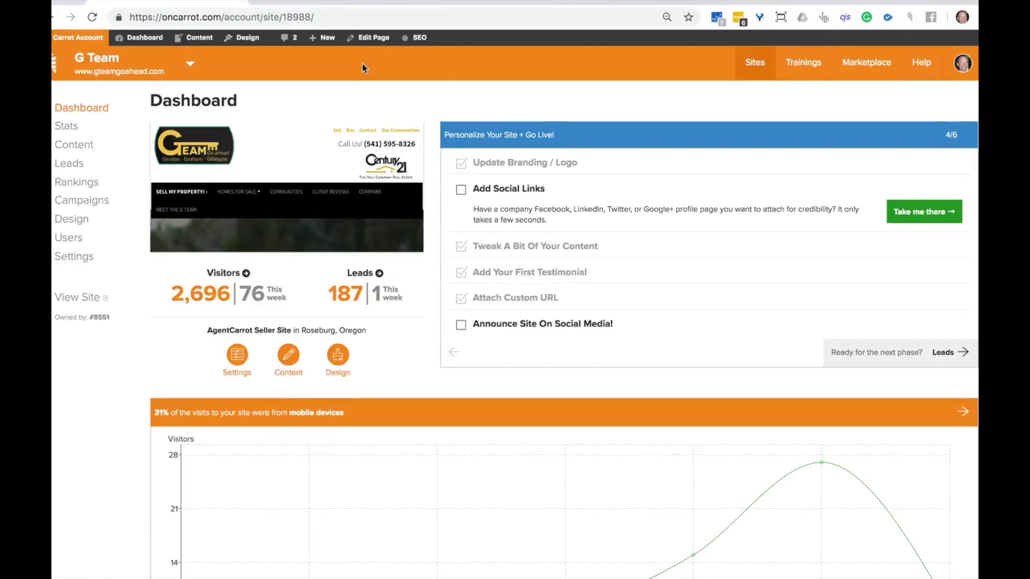
pyautogui.click(75, 146)
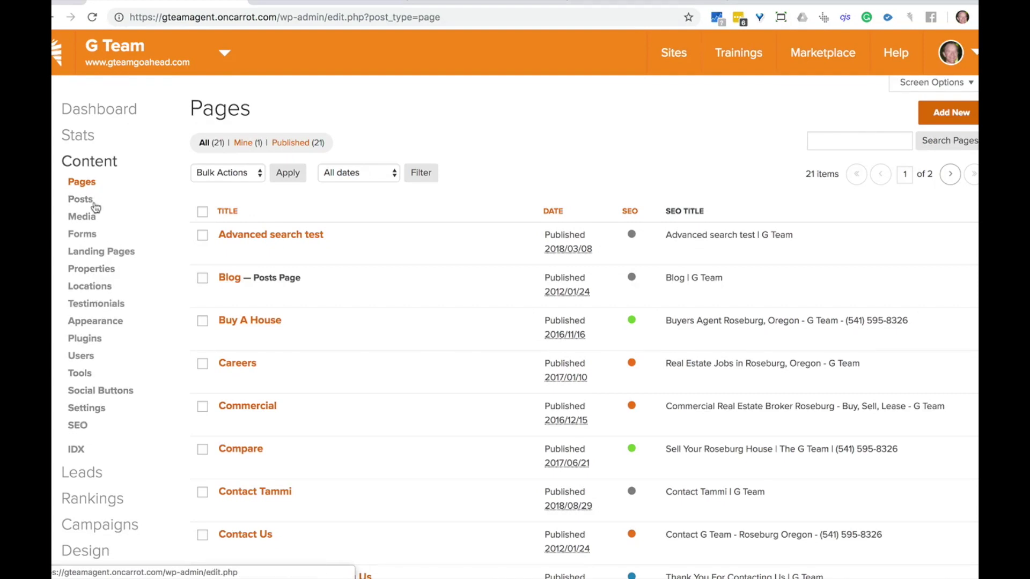
# Step: Duplicate the North Umpqua River Homes For Sale In Roseburg, Oregon location from the Locations list
pyautogui.click(91, 290)
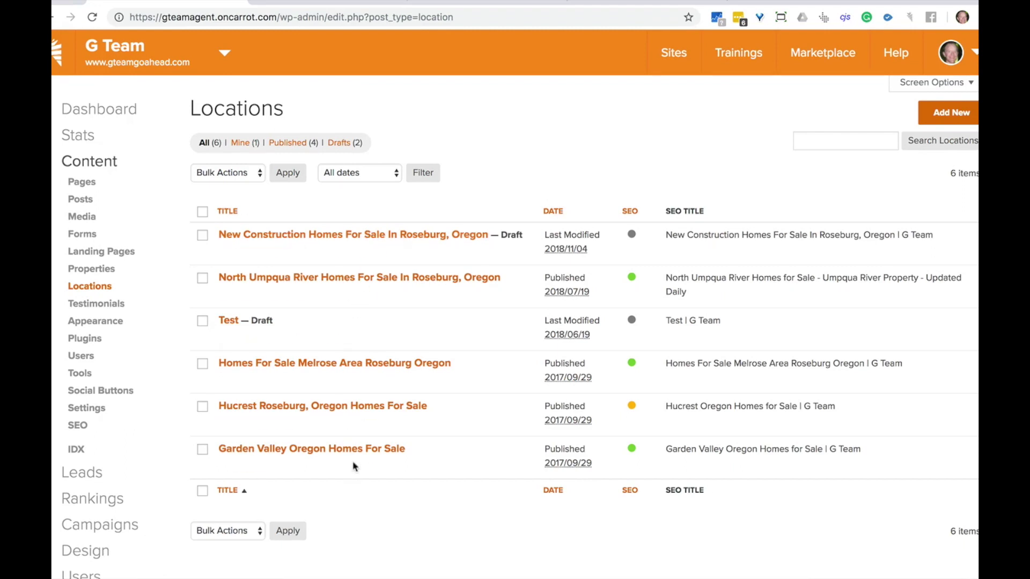
pyautogui.moveTo(454, 257)
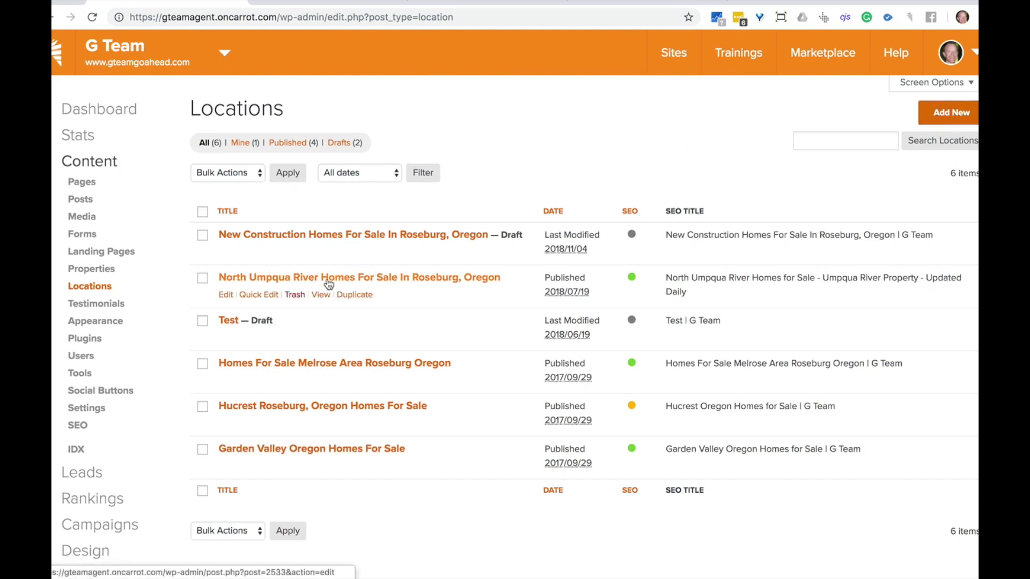
pyautogui.click(356, 295)
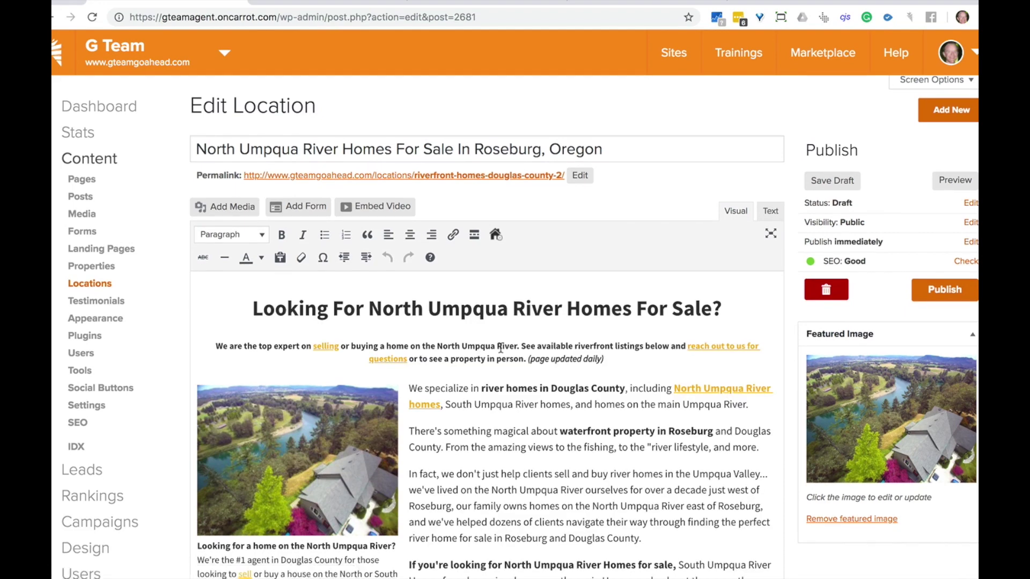
# Step: Look over the duplicated draft's title and permalink, then start a blank new location
pyautogui.scroll(-3, 500, 349)
pyautogui.scroll(-10, 500, 347)
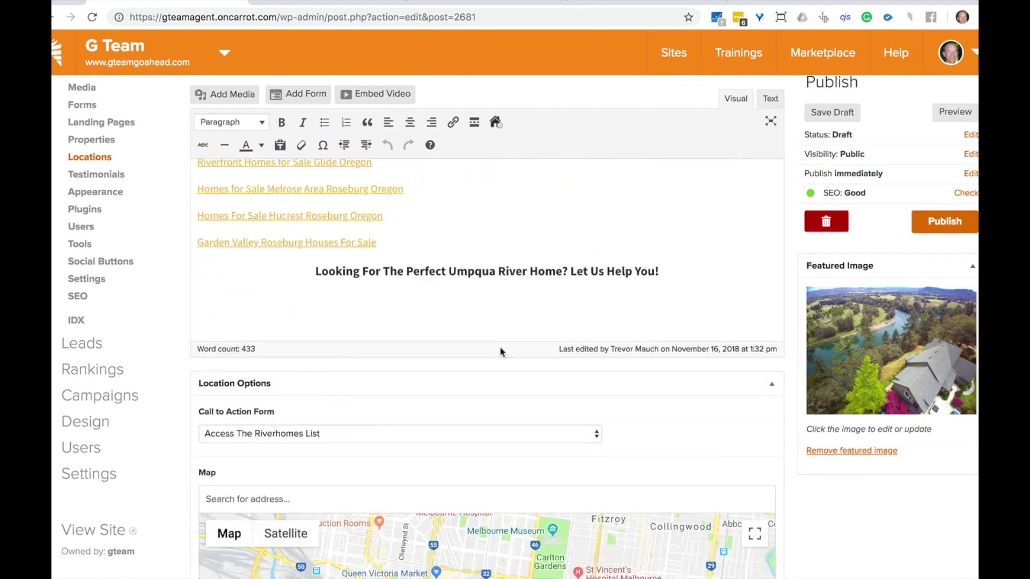
pyautogui.scroll(5, 500, 347)
pyautogui.scroll(10, 500, 347)
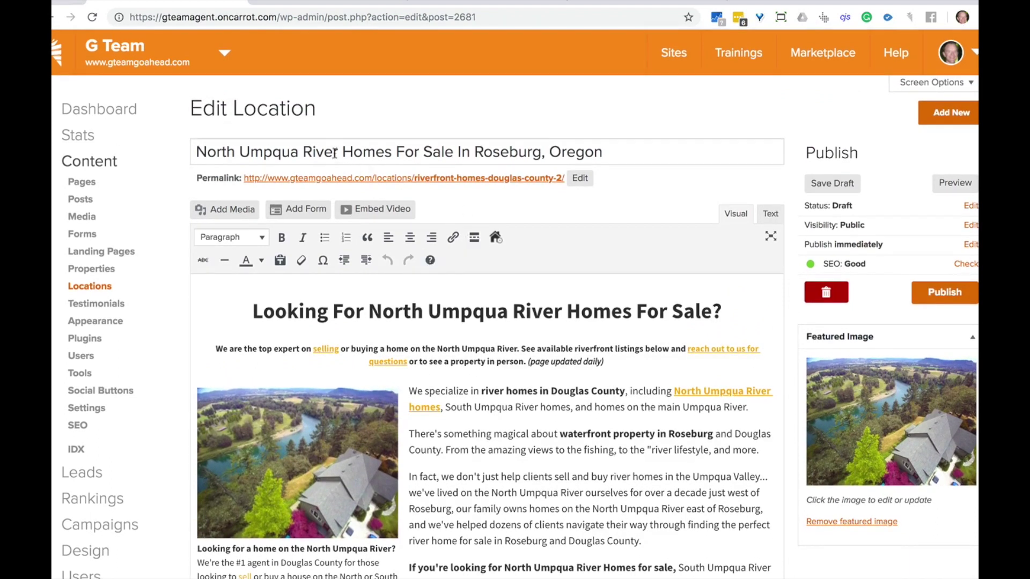
pyautogui.moveTo(392, 151); pyautogui.dragTo(195, 151)
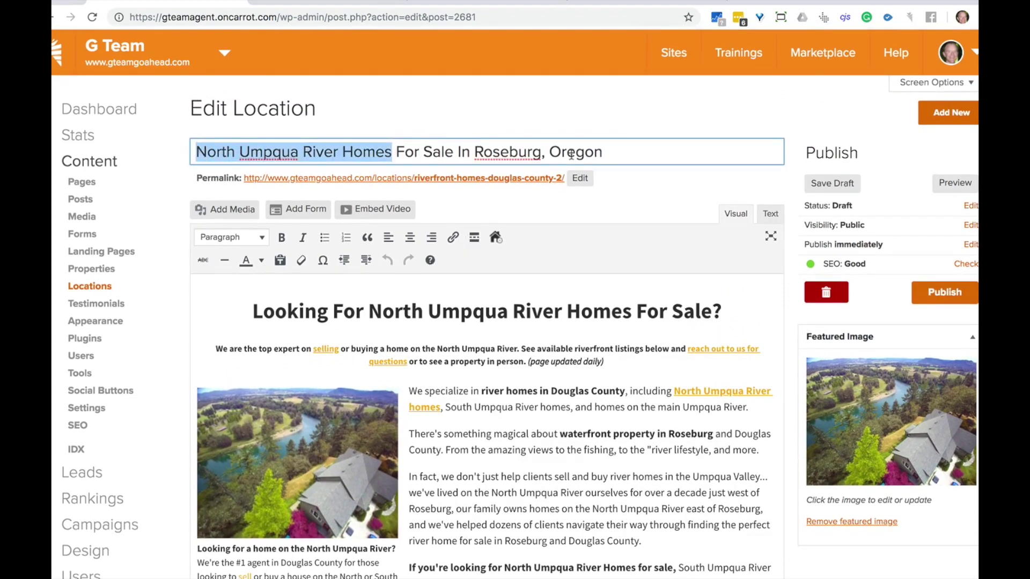
pyautogui.click(582, 181)
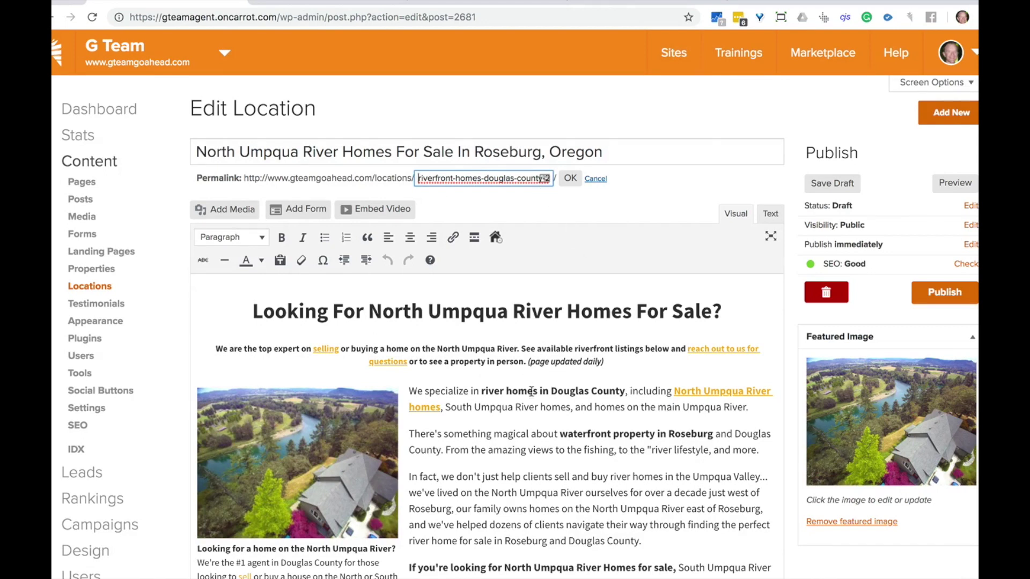
pyautogui.click(54, 16)
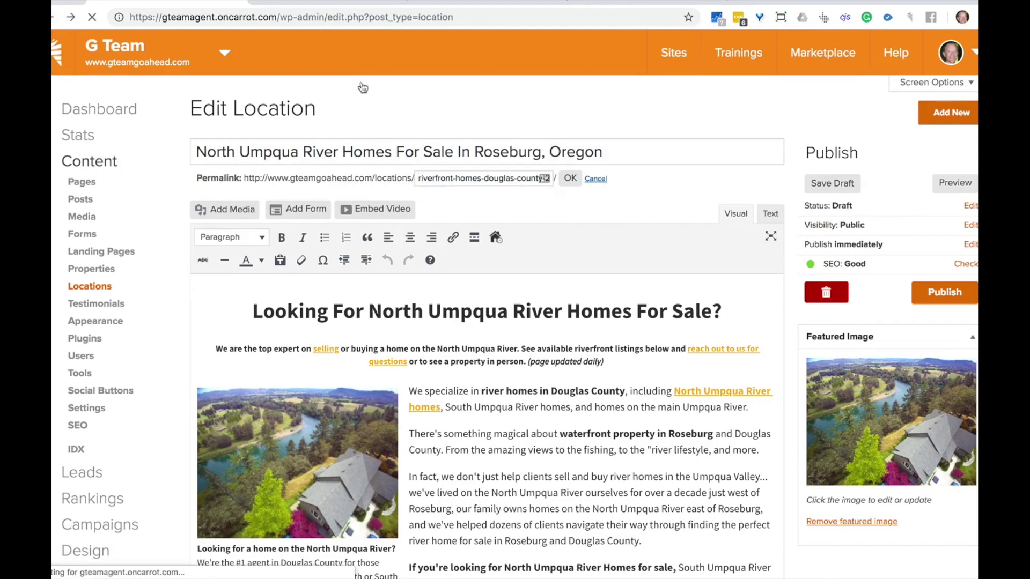
pyautogui.click(944, 119)
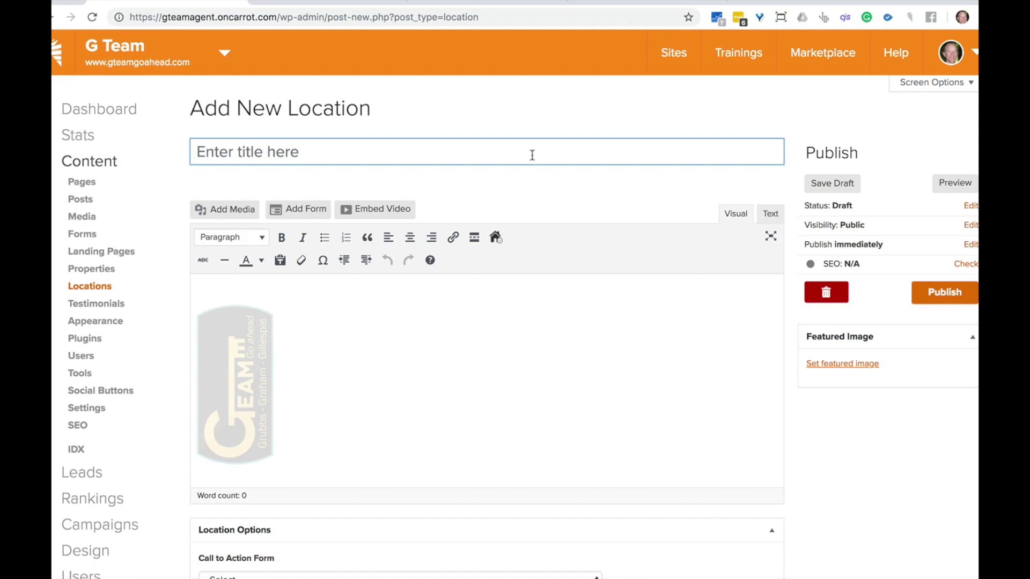
# Step: Bring up the Google results for 'north umpqua river homes for sale'
pyautogui.click(665, 5)
pyautogui.scroll(1, 508, 121)
pyautogui.scroll(10, 509, 121)
# Step: Search Google for 'homes for sale sacramento curtis park'
pyautogui.tripleClick(315, 60)
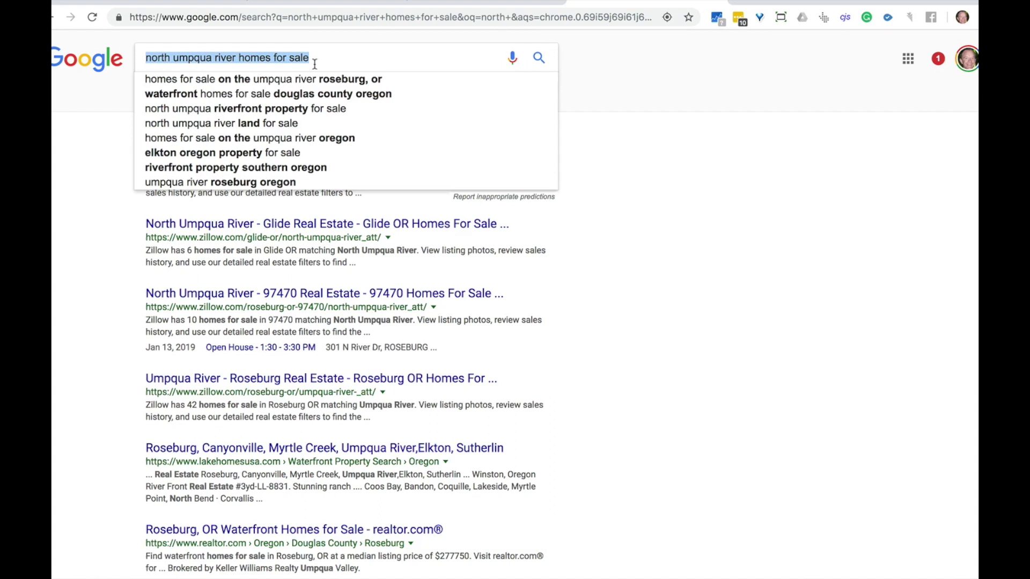
pyautogui.write('homes for sale ca')
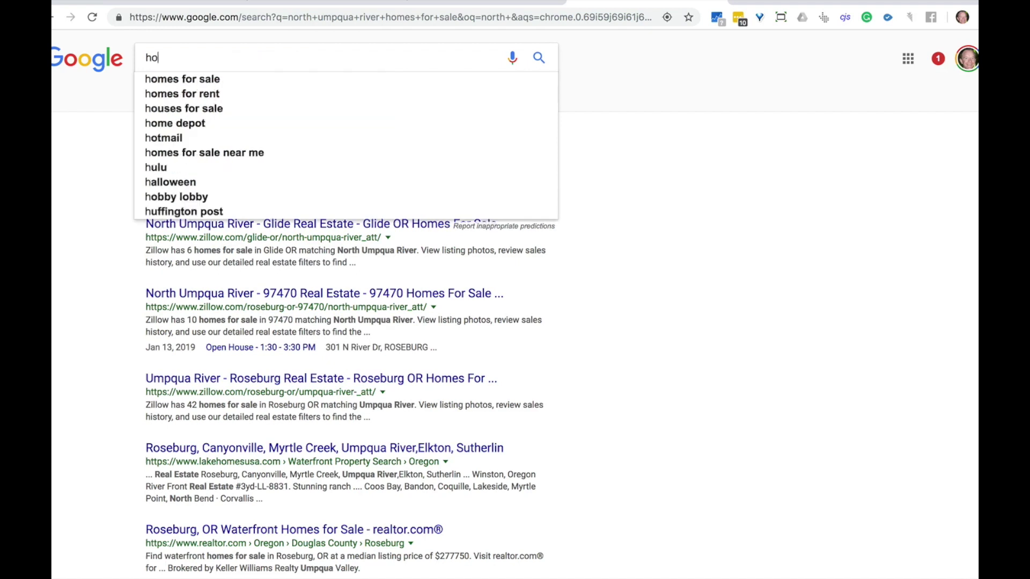
pyautogui.press('BackSpace')
pyautogui.press('BackSpace')
pyautogui.write('s')
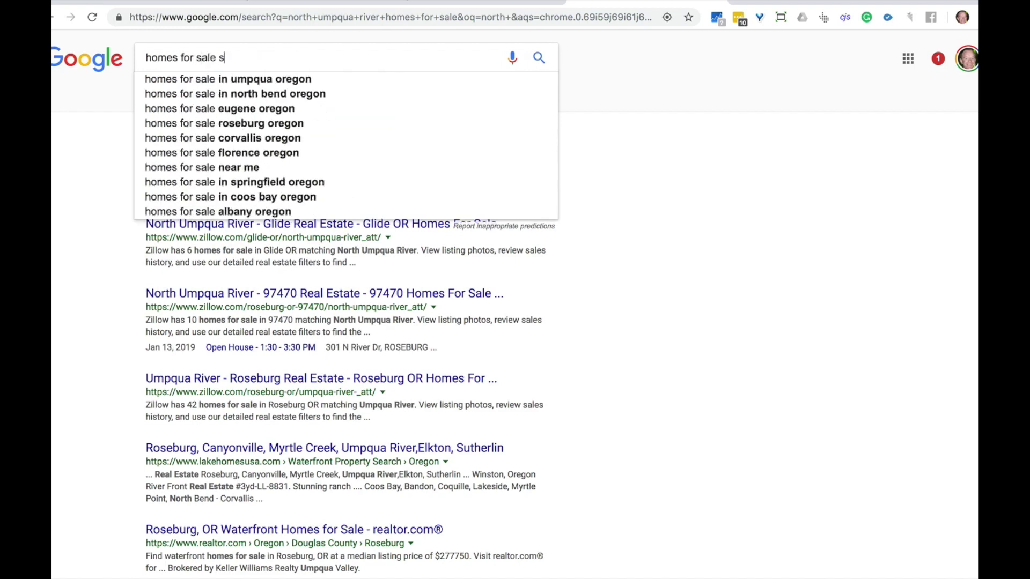
pyautogui.write('acramen')
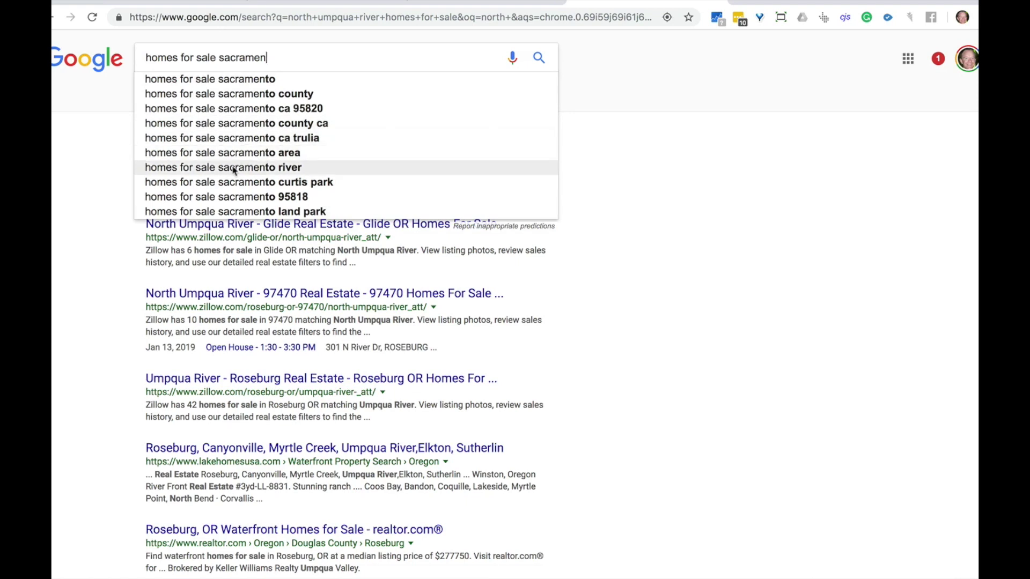
pyautogui.click(244, 182)
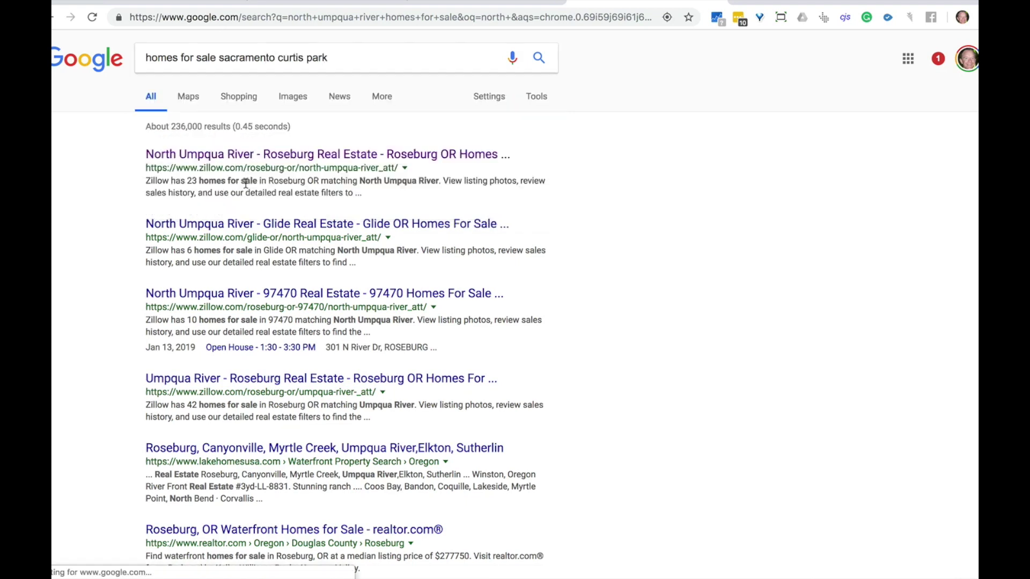
# Step: Scroll through the Curtis Park listings and select the full query to copy it
pyautogui.doubleClick(288, 60)
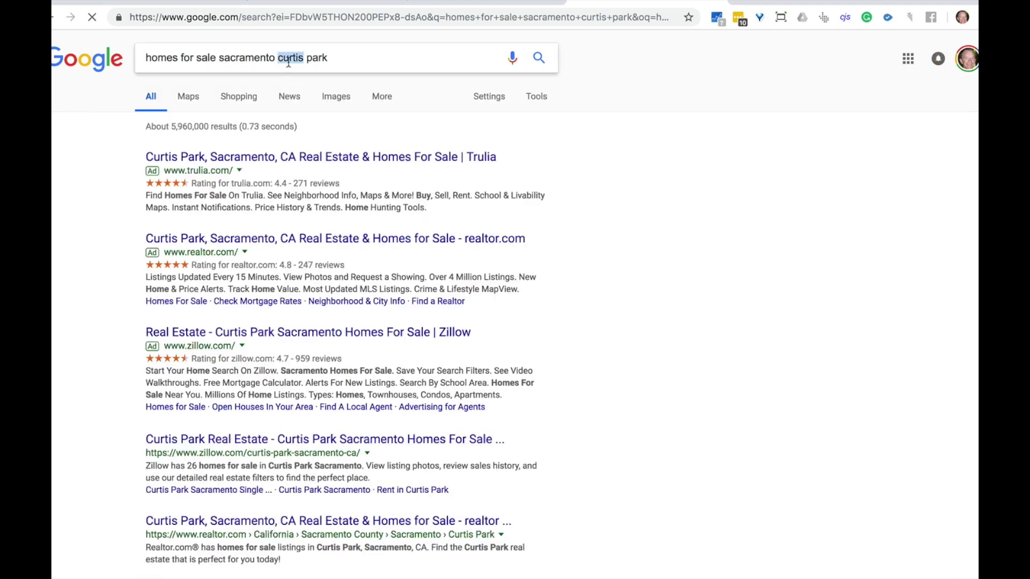
pyautogui.tripleClick(288, 60)
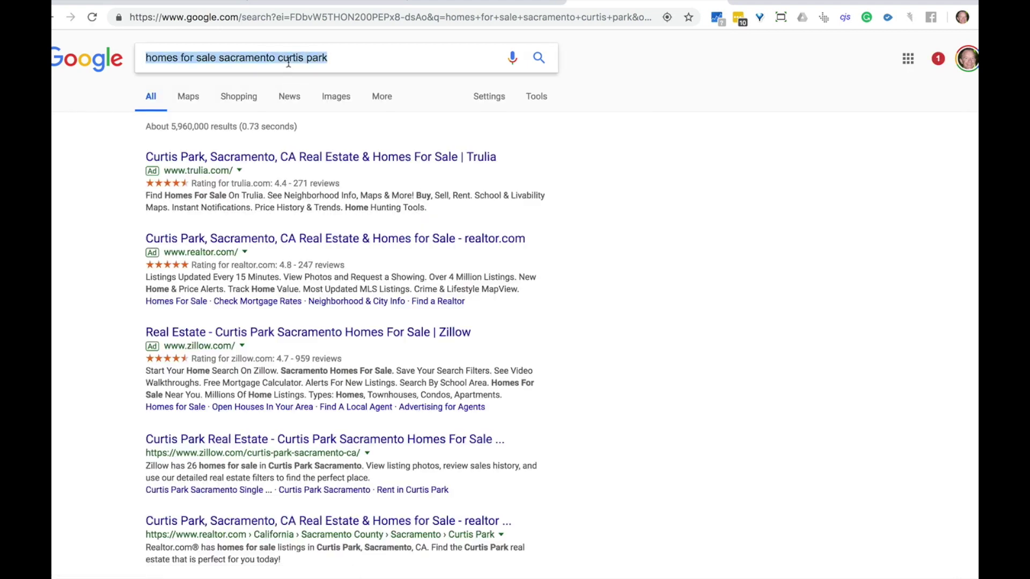
pyautogui.click(338, 60)
pyautogui.scroll(-15, 617, 293)
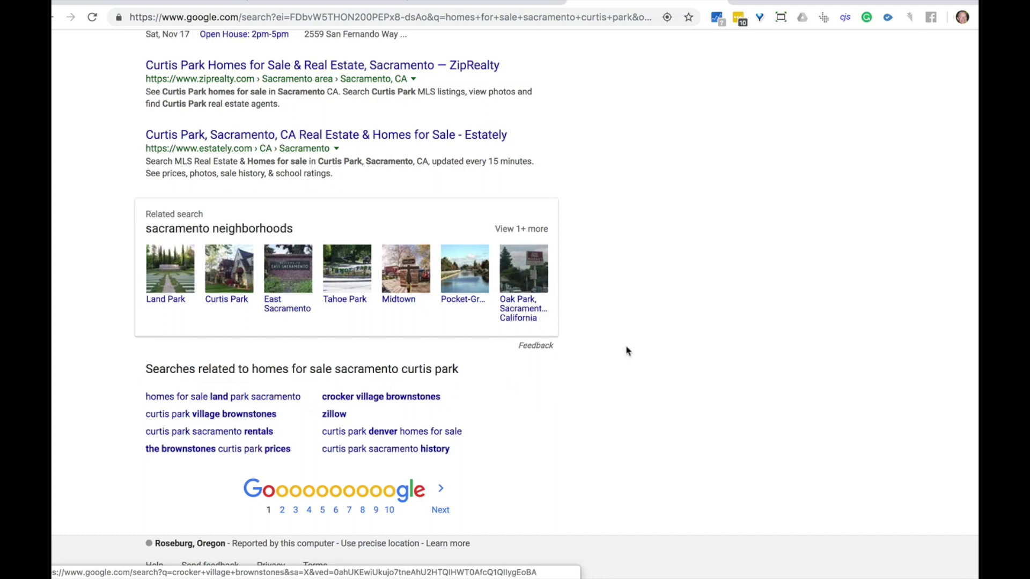
pyautogui.scroll(20, 683, 268)
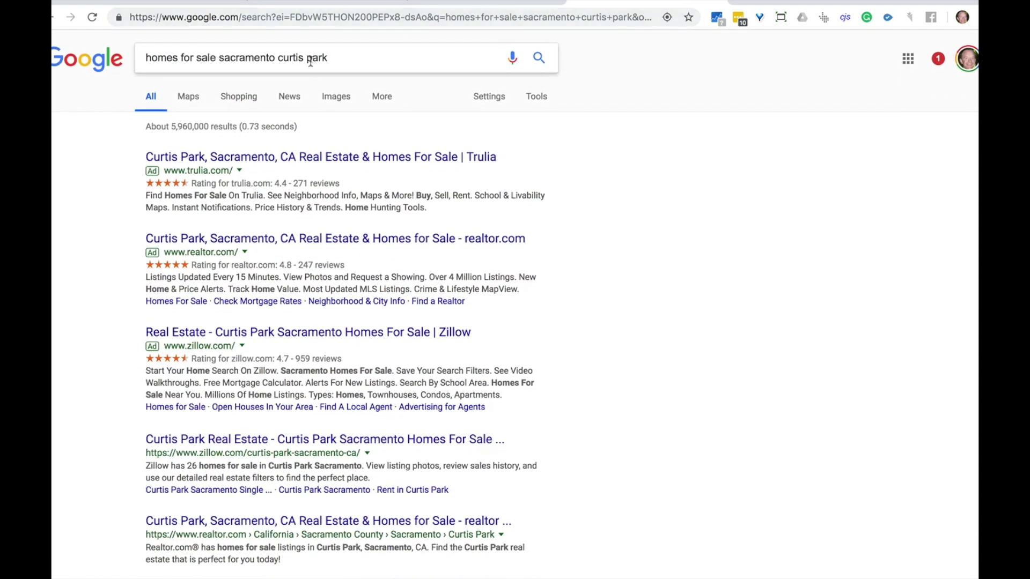
pyautogui.tripleClick(310, 62)
pyautogui.press('super+c')
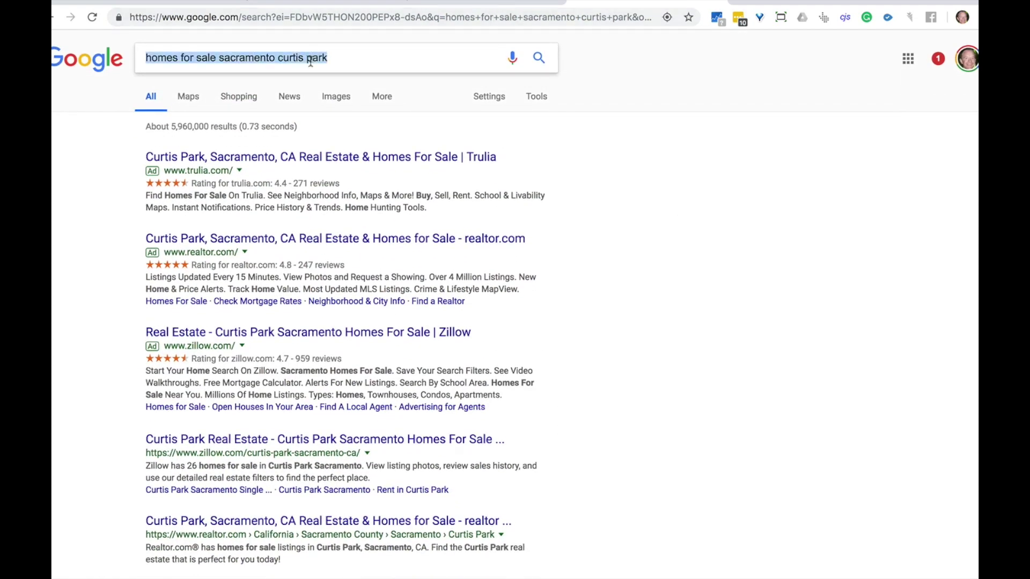
# Step: Paste the search phrase as the location title and capitalize its start to 'Homes For Sale In'
pyautogui.click(338, 3)
pyautogui.press('super+v')
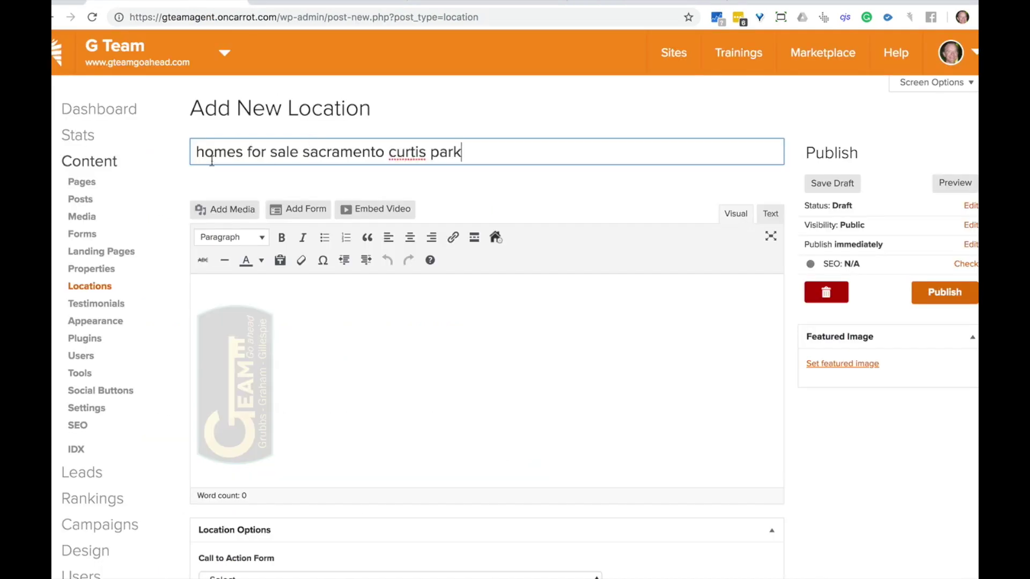
pyautogui.click(193, 152)
pyautogui.press('Delete')
pyautogui.write('H')
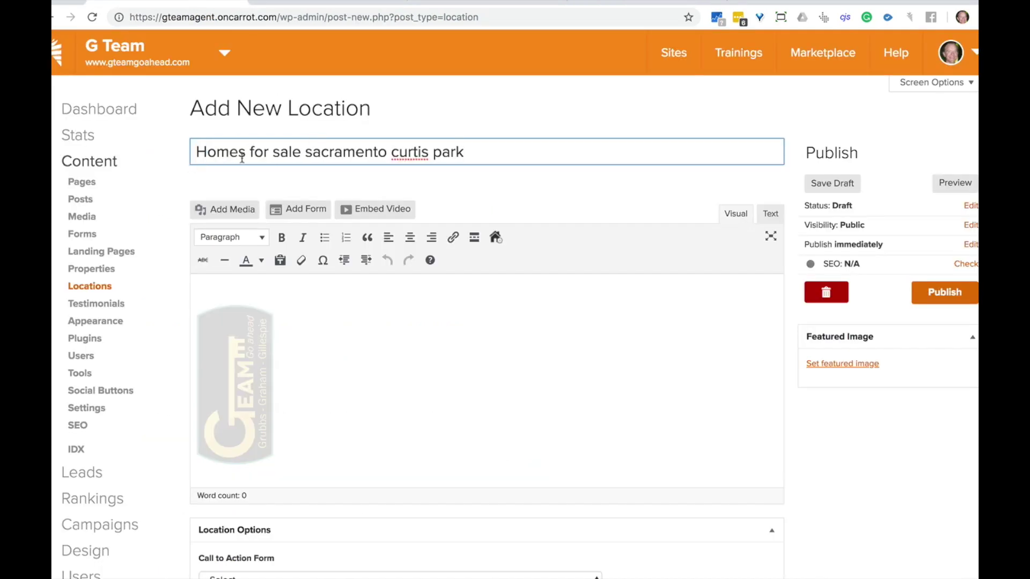
pyautogui.click(251, 153)
pyautogui.press('Delete')
pyautogui.write('F')
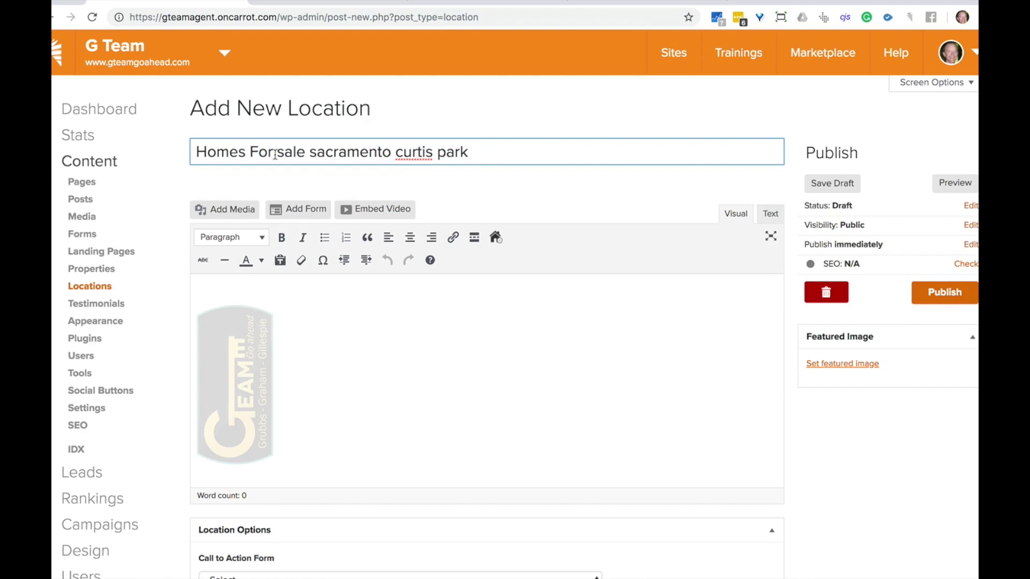
pyautogui.click(277, 153)
pyautogui.press('Delete')
pyautogui.write('Sale ')
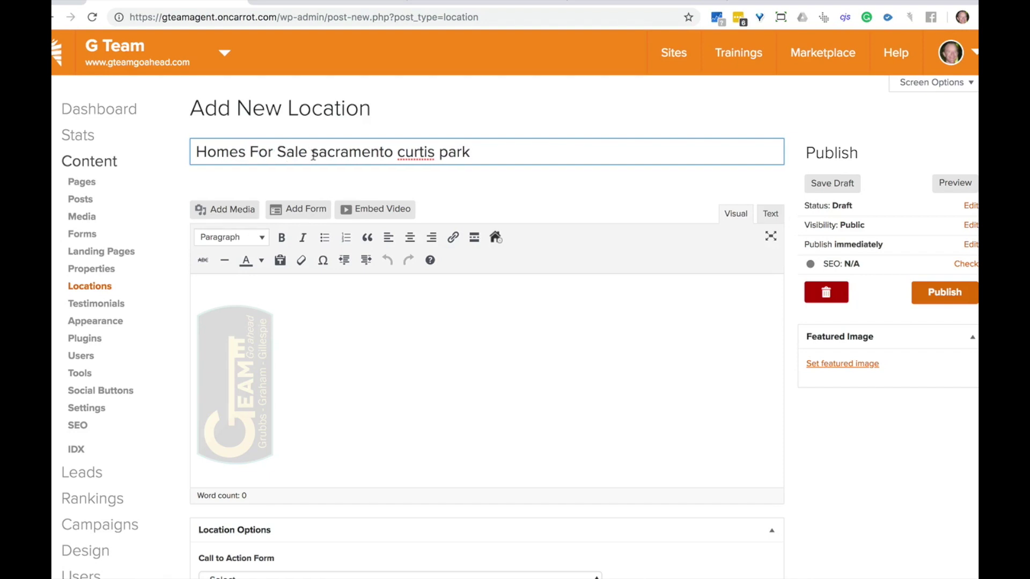
pyautogui.write('In')
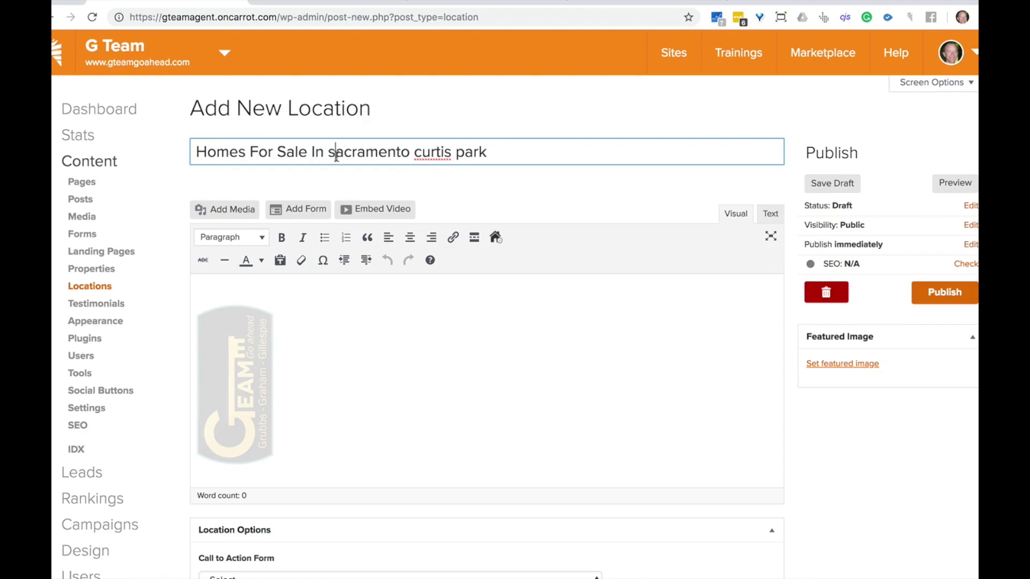
# Step: Finish the title as 'Homes For Sale In Sacramento, CA - Curtis Park'
pyautogui.hotkey('shift', 'Right')
pyautogui.write('S')
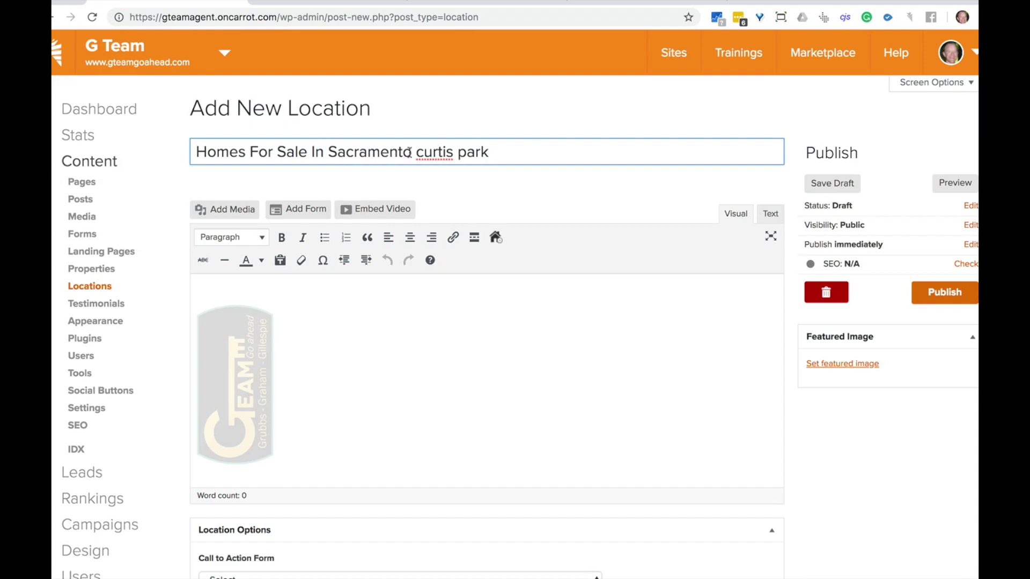
pyautogui.click(414, 154)
pyautogui.hotkey('shift', 'Right')
pyautogui.press('BackSpace')
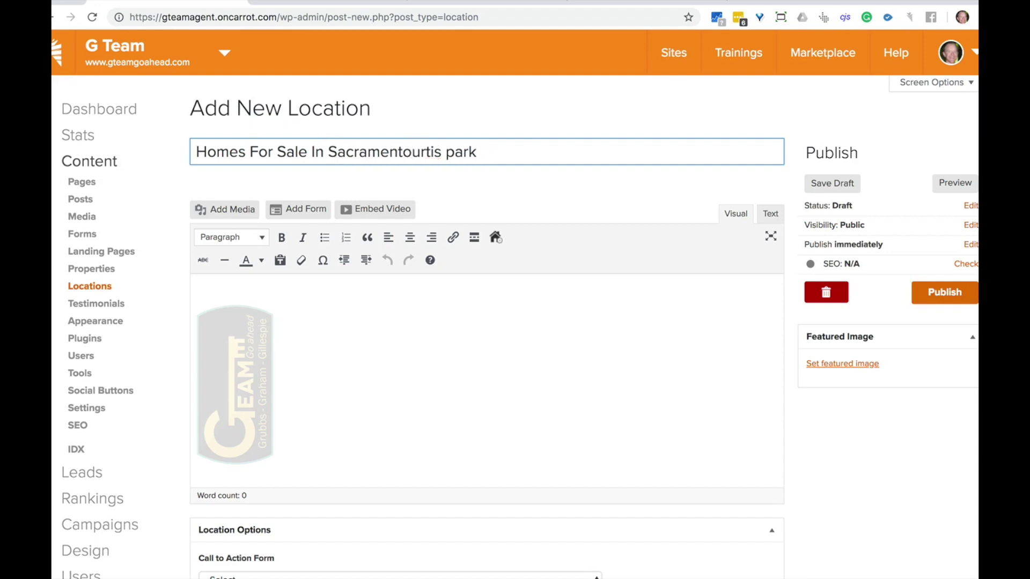
pyautogui.write(', CA ')
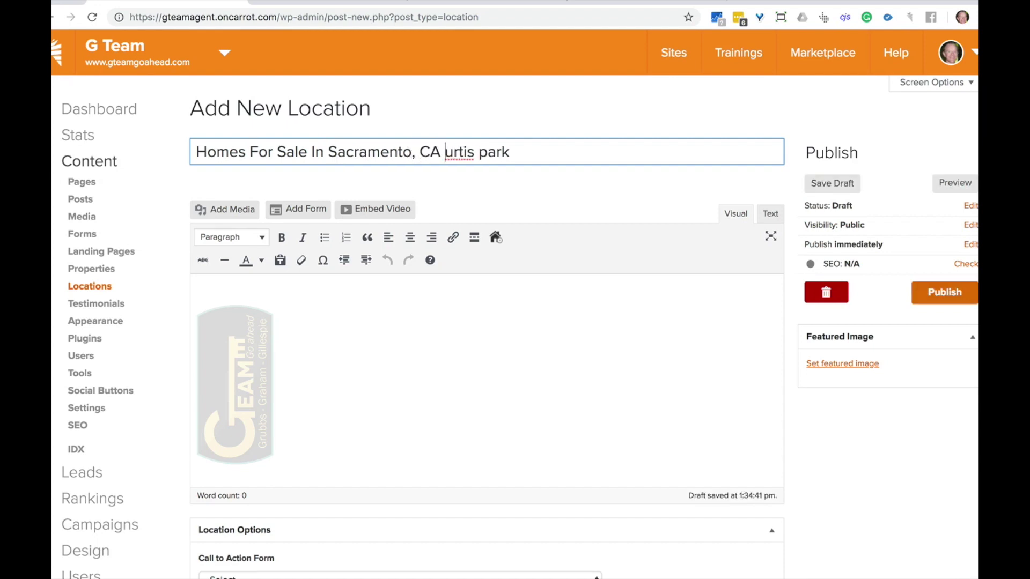
pyautogui.write('C')
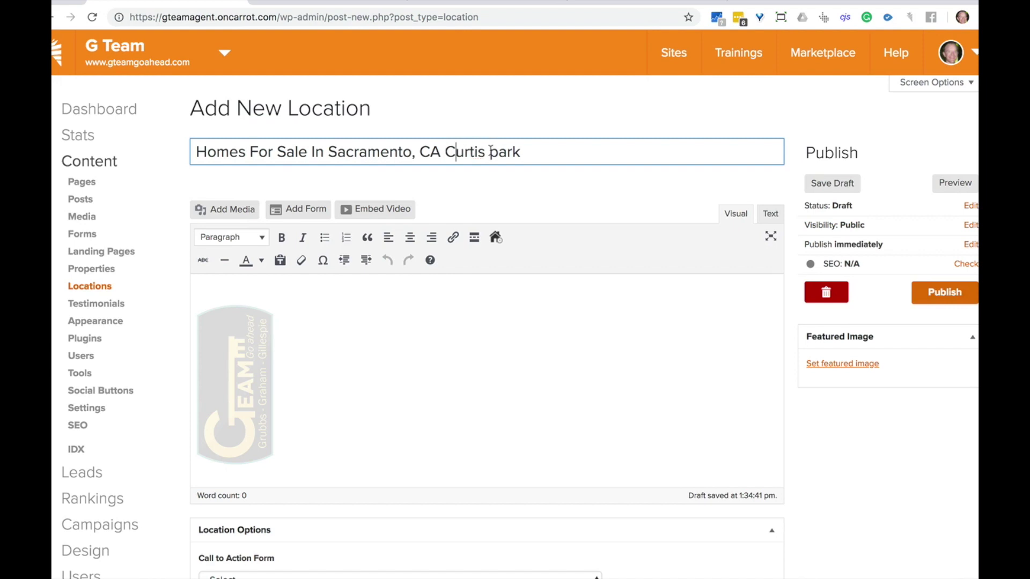
pyautogui.moveTo(499, 153); pyautogui.dragTo(489, 154)
pyautogui.write('P')
pyautogui.click(446, 152)
pyautogui.write('-')
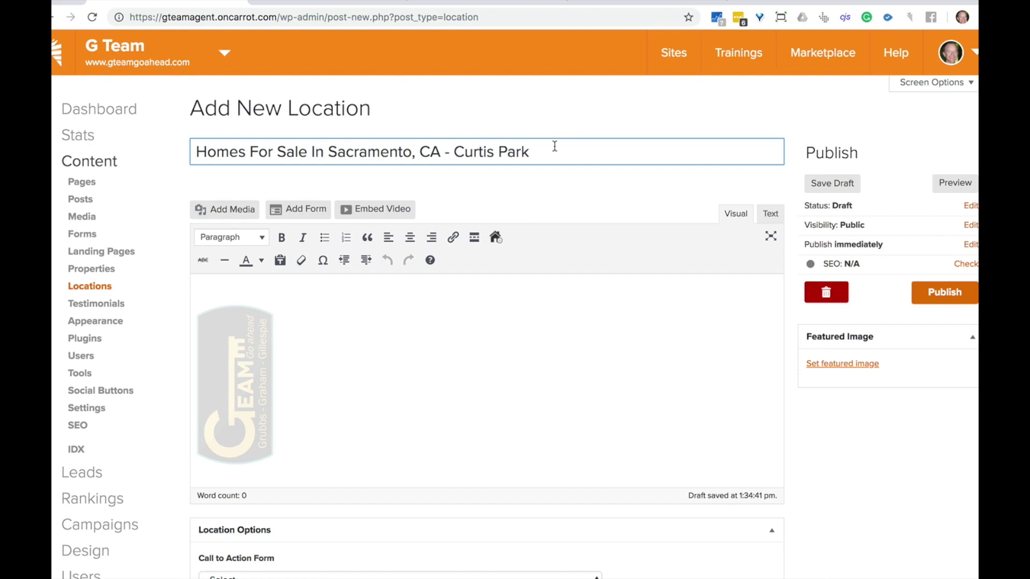
pyautogui.click(572, 151)
pyautogui.click(494, 362)
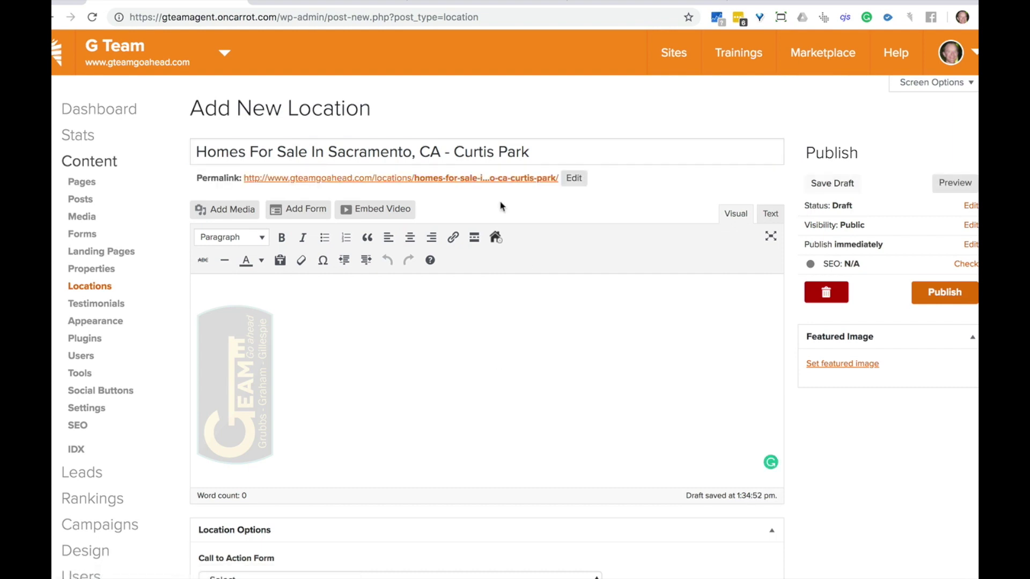
# Step: Review the generated permalink slug ending in curtis-park and confirm it
pyautogui.click(573, 180)
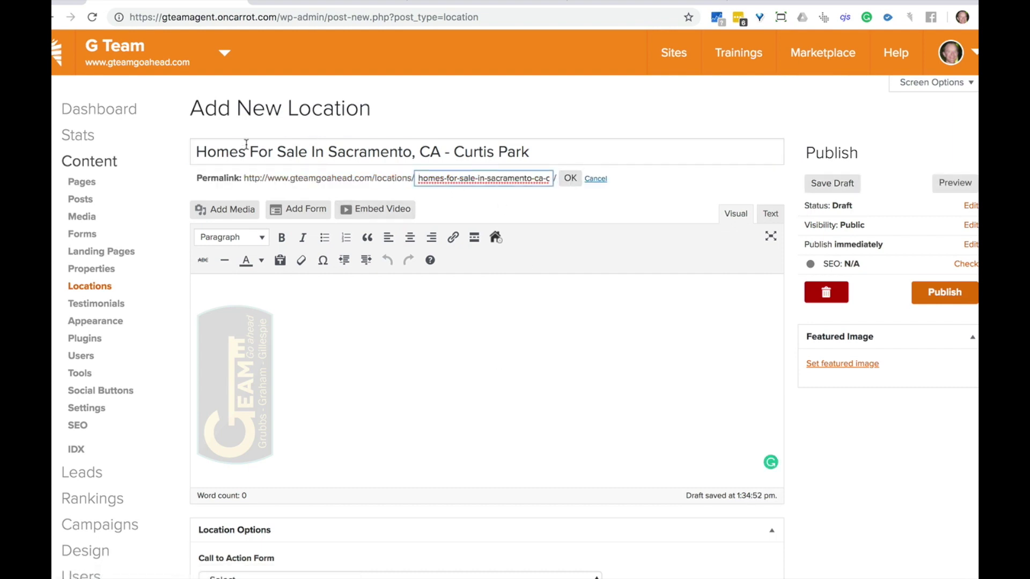
pyautogui.moveTo(207, 152); pyautogui.dragTo(516, 146)
pyautogui.click(517, 147)
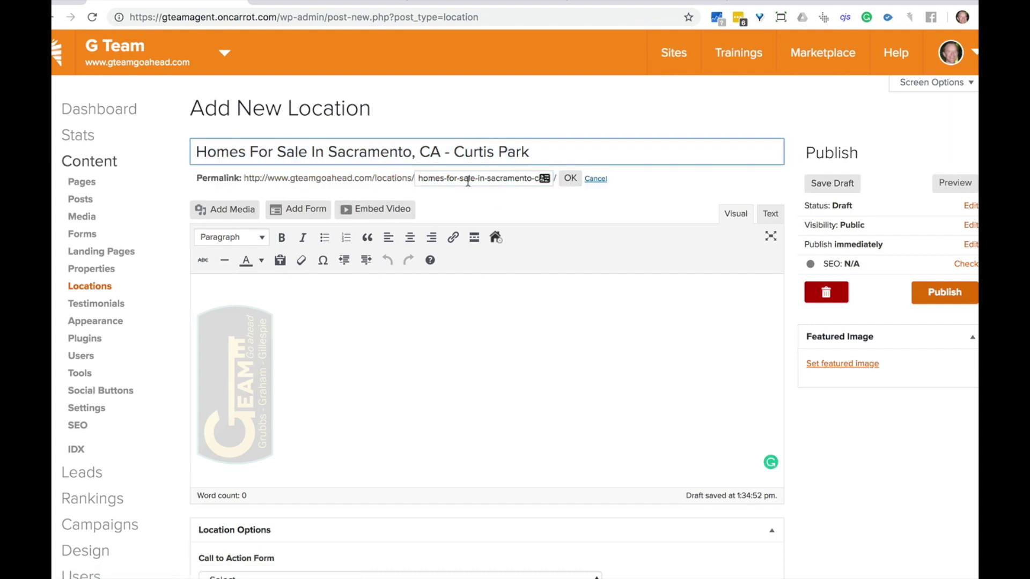
pyautogui.moveTo(444, 178); pyautogui.dragTo(602, 184)
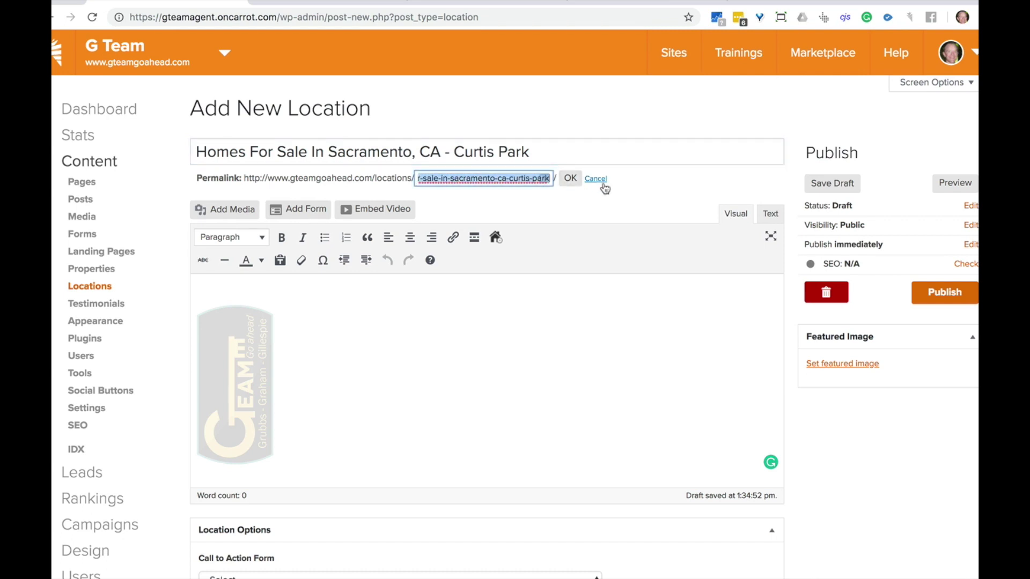
pyautogui.click(453, 177)
pyautogui.tripleClick(426, 177)
pyautogui.click(453, 178)
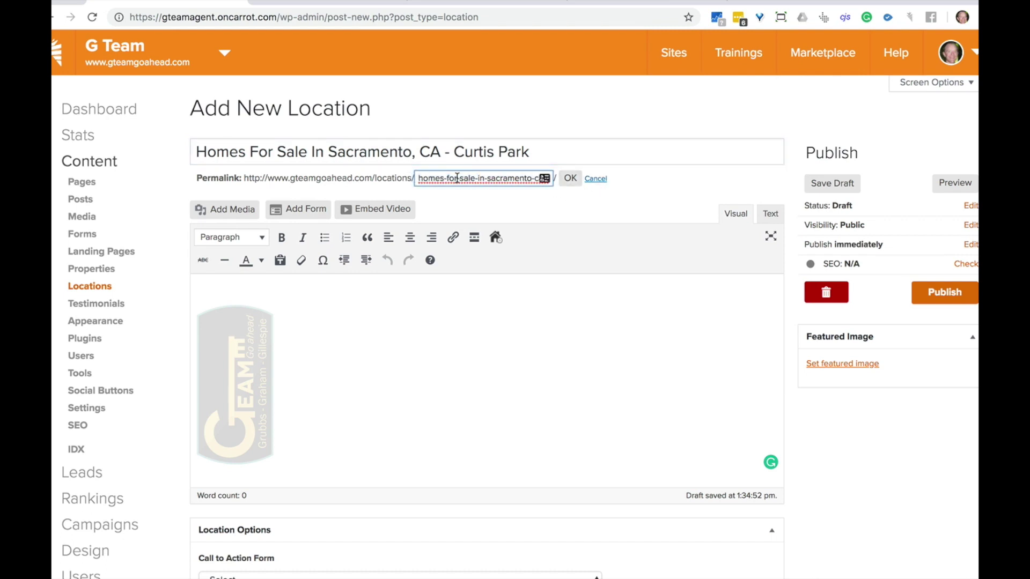
pyautogui.moveTo(497, 177); pyautogui.dragTo(625, 185)
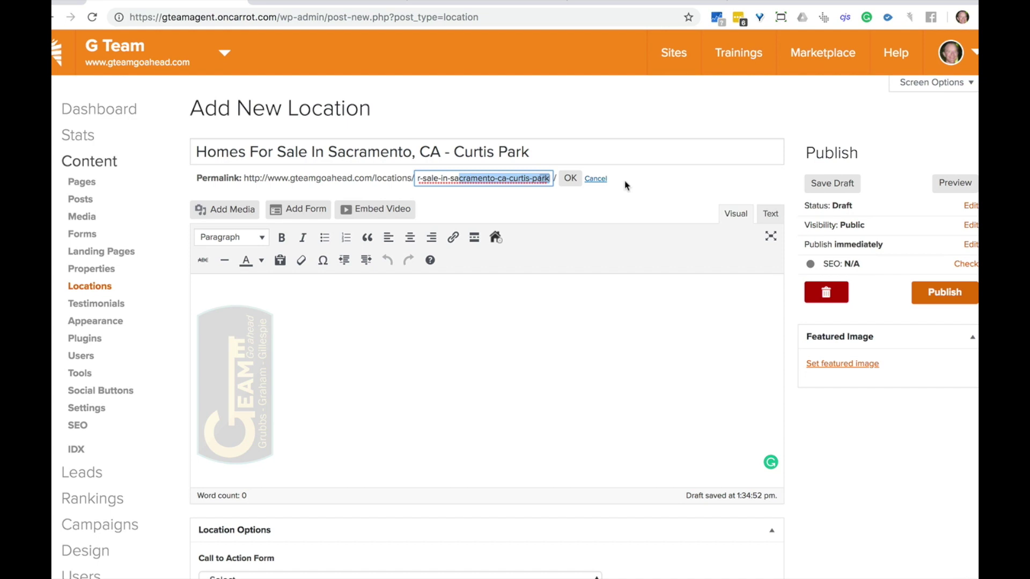
pyautogui.click(514, 182)
pyautogui.click(571, 178)
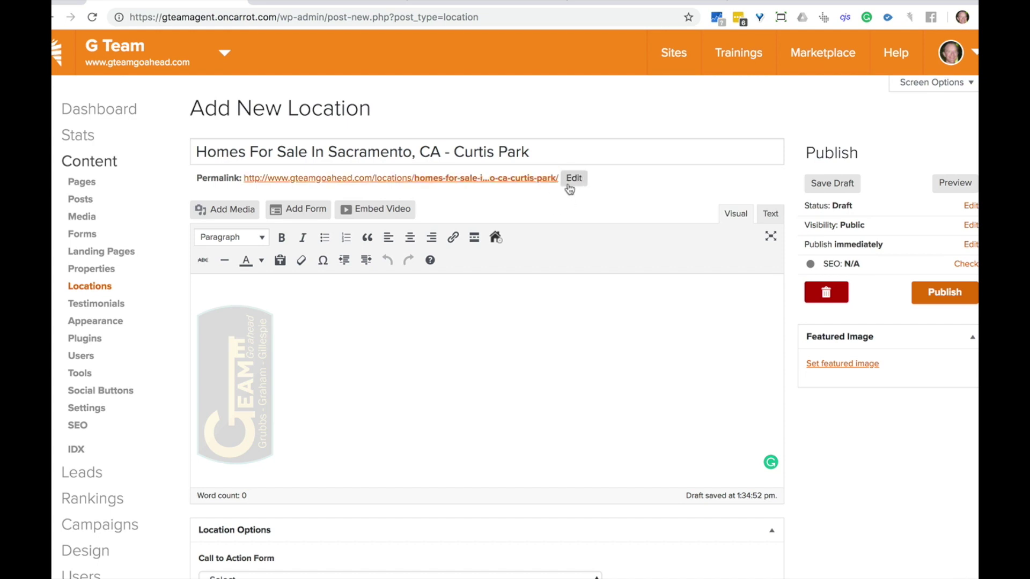
# Step: Type 'Headline' in the content body and format it as Heading 1
pyautogui.click(519, 315)
pyautogui.write('Headline')
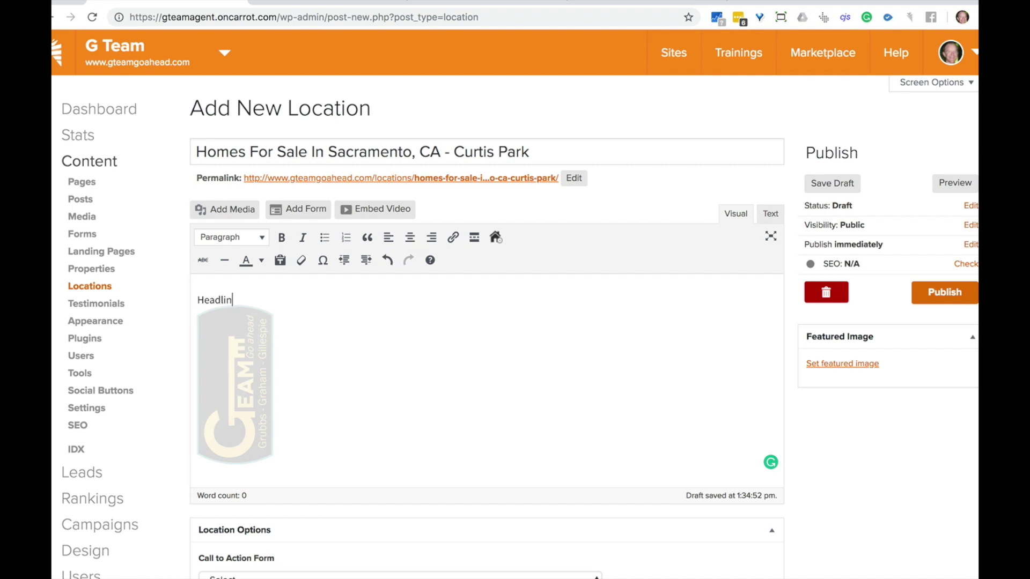
pyautogui.click(228, 241)
pyautogui.click(251, 287)
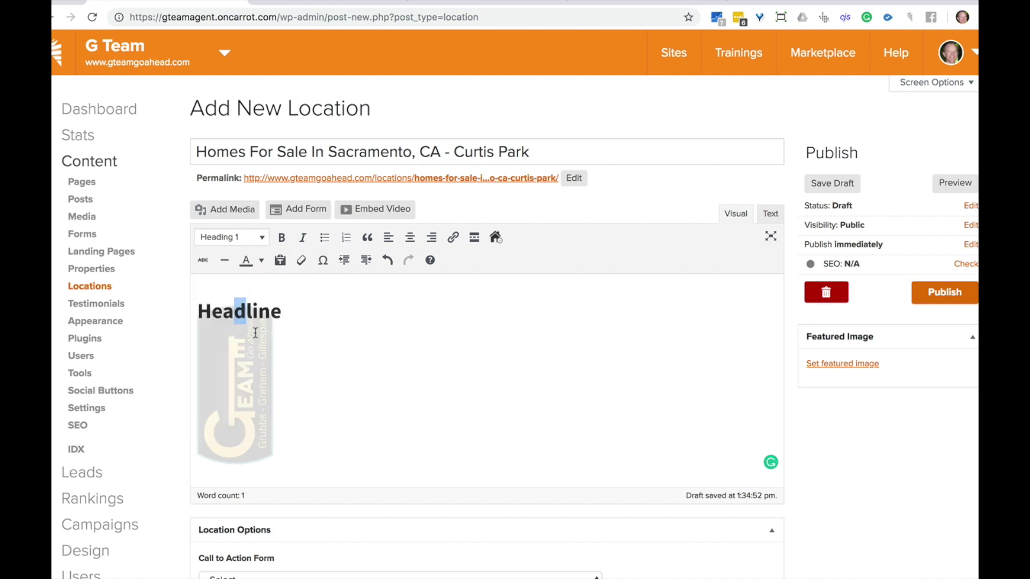
pyautogui.press('Return')
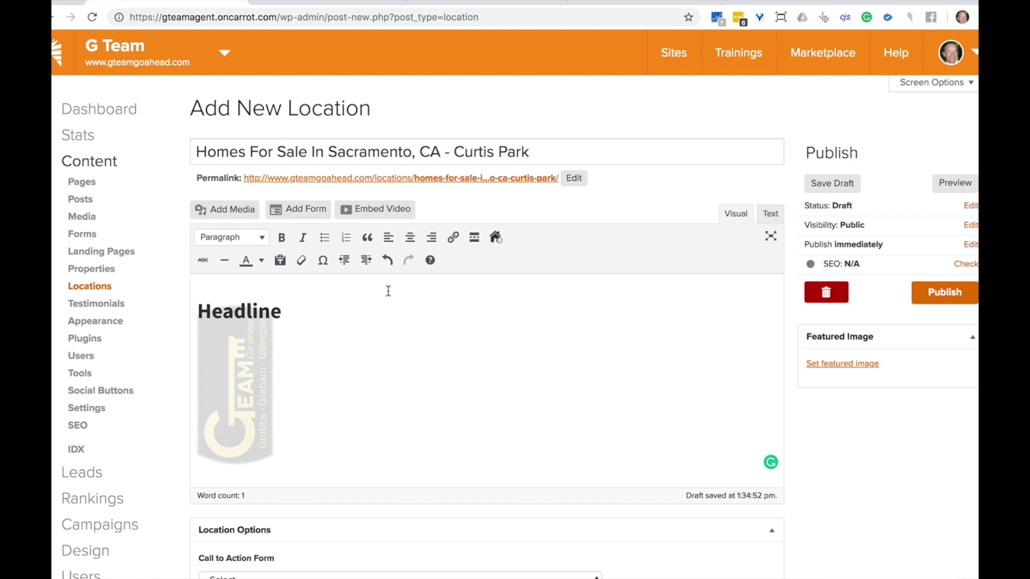
# Step: Add the placeholder line '200 words of written content.' below the heading
pyautogui.write('200 words of writt')
pyautogui.write('en conten. ')
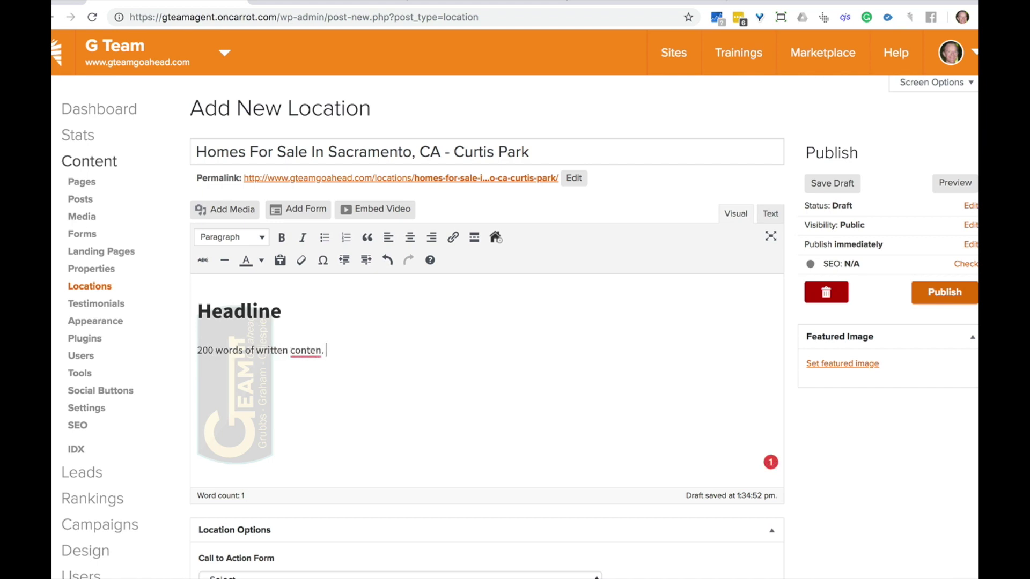
pyautogui.write('t.')
pyautogui.click(631, 5)
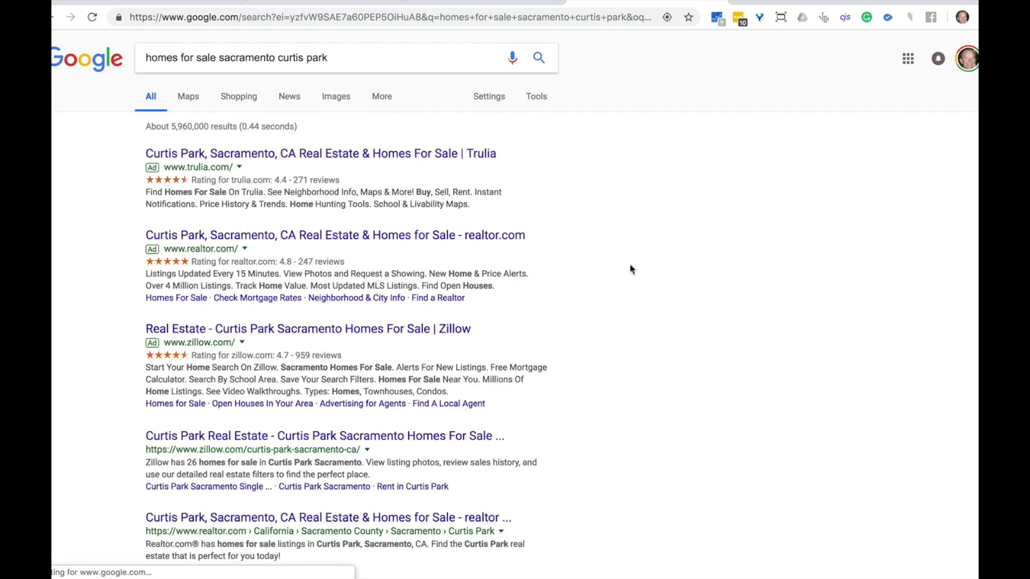
# Step: Scroll through the Curtis Park Sacramento listings on Google, then return to the location editor
pyautogui.moveTo(149, 57); pyautogui.dragTo(362, 56)
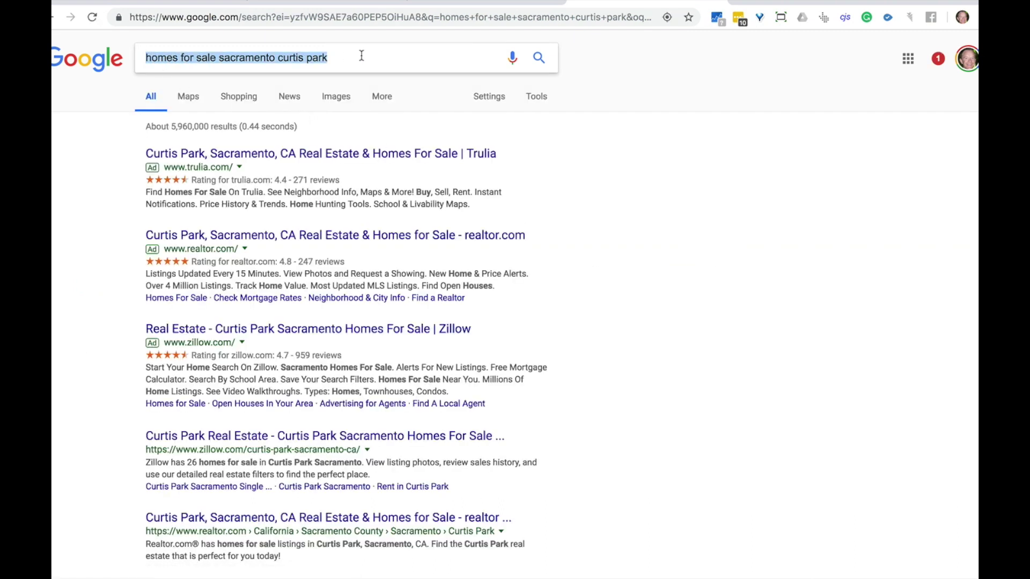
pyautogui.click(362, 55)
pyautogui.scroll(-15, 574, 302)
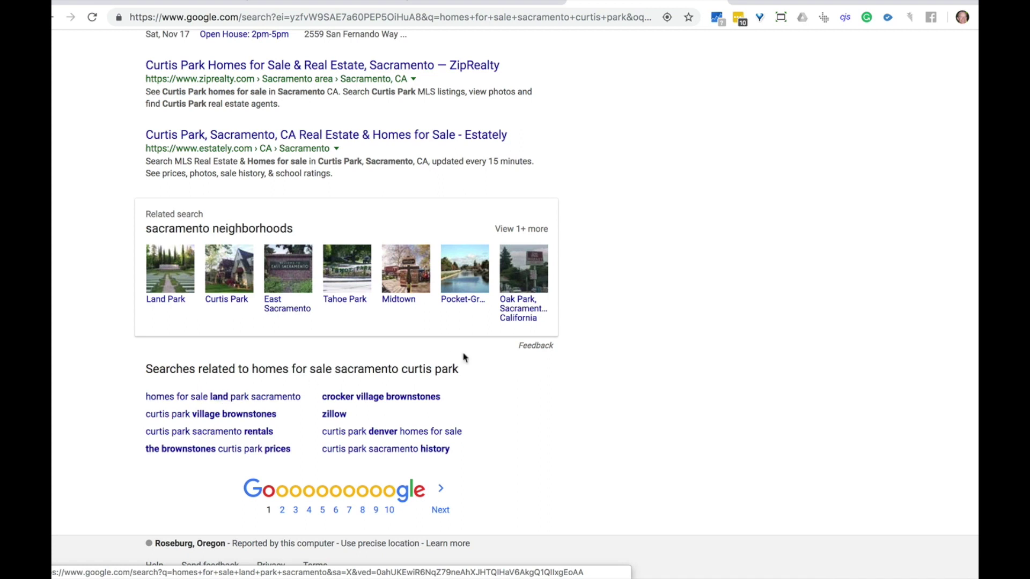
pyautogui.scroll(4, 563, 266)
pyautogui.click(214, 3)
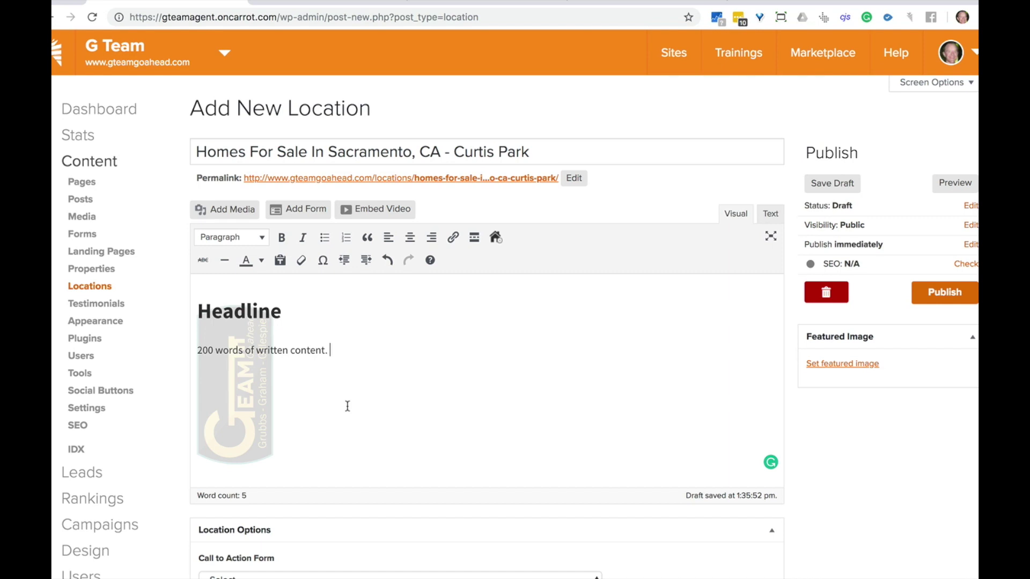
# Step: Write the buyer paragraph about Curtis Park Sacramento, including the Brownstones Villages, with an [idx] shortcode
pyautogui.write("If you're looking to buy a home in a")
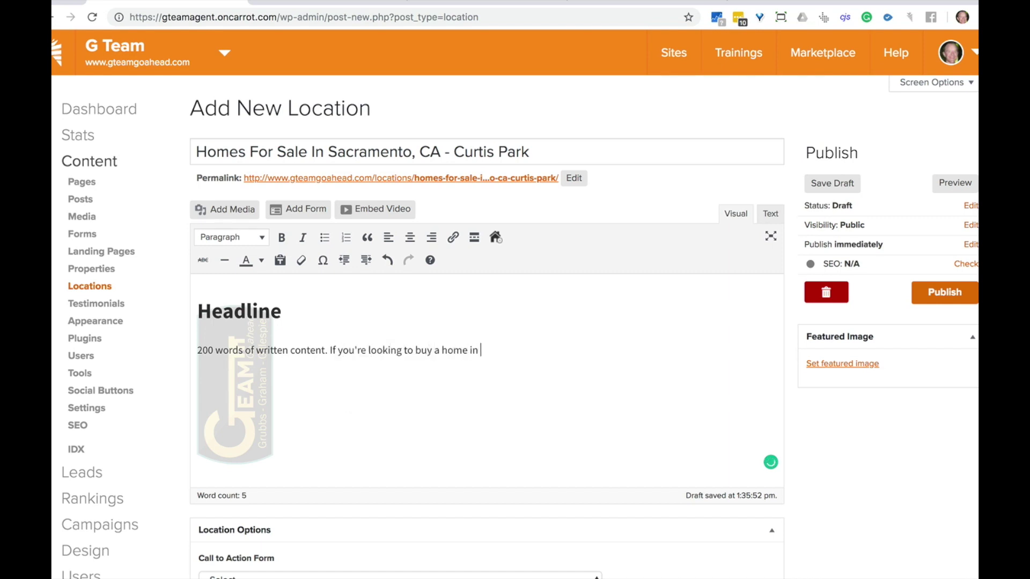
pyautogui.press('BackSpace')
pyautogui.write('Curtis Part')
pyautogui.press('BackSpace')
pyautogui.write('k Sacramento..')
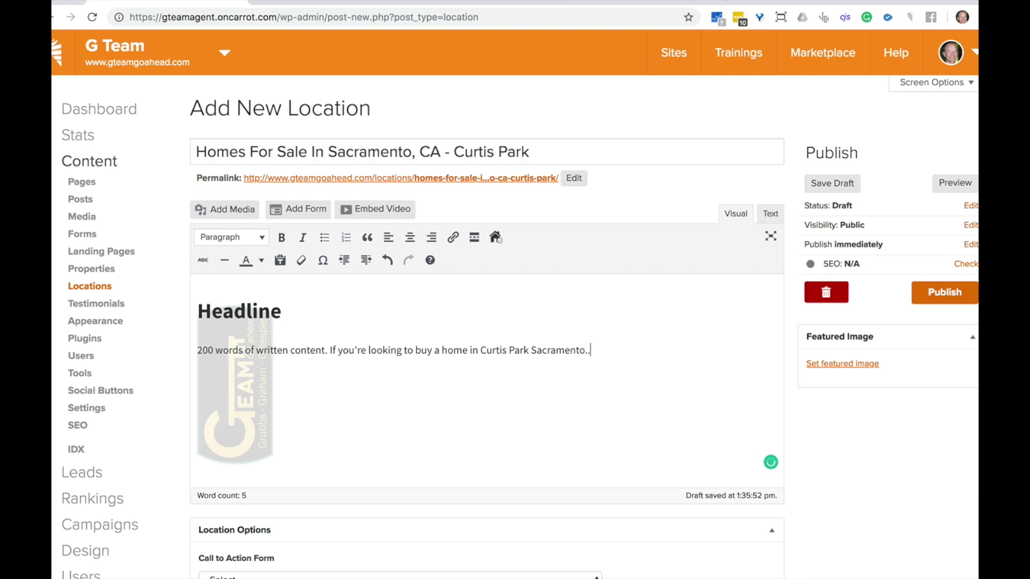
pyautogui.write('. including the Brow')
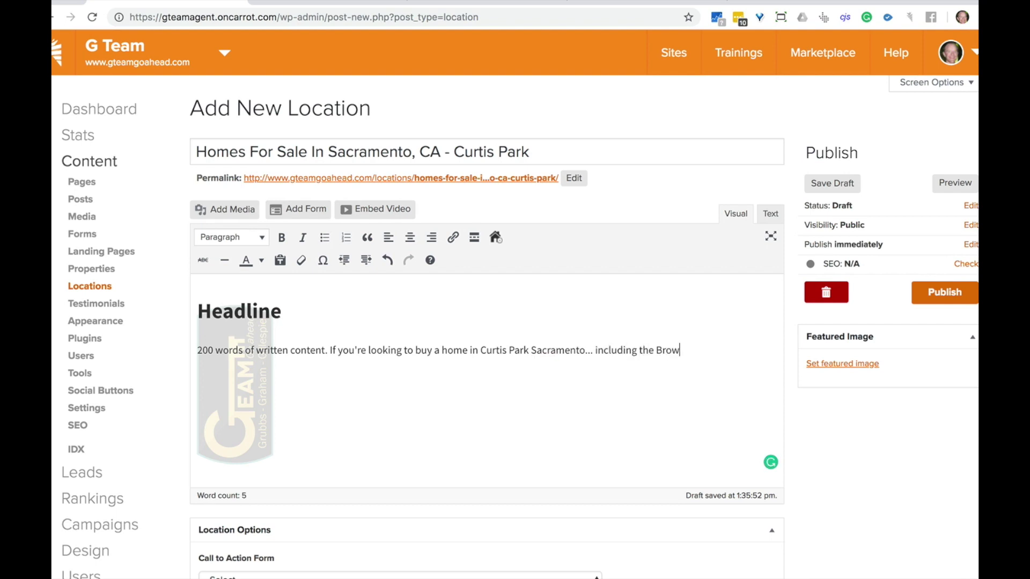
pyautogui.write('nstones Villages and ')
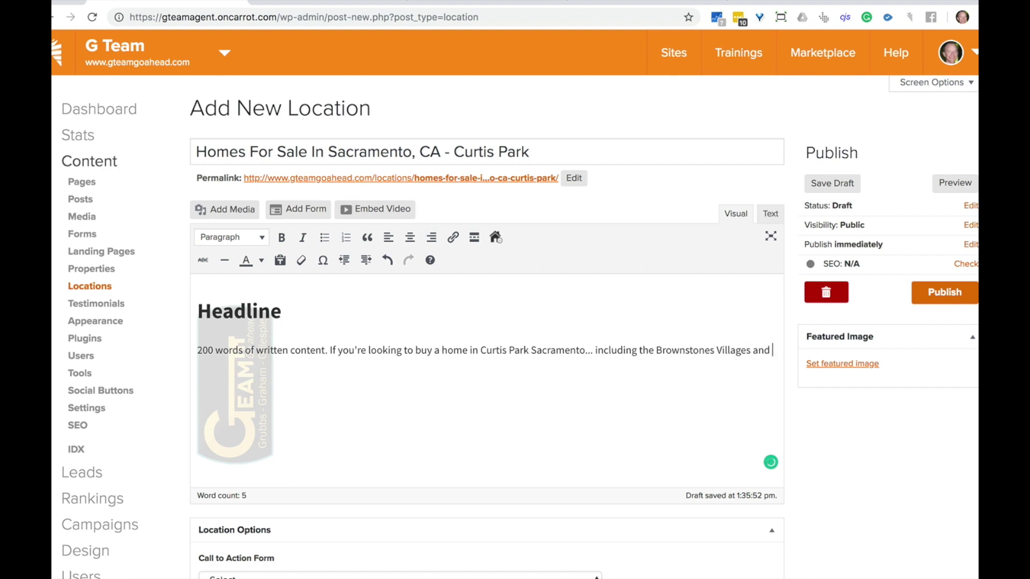
pyautogui.write('other amazing parts of Curti')
pyautogui.write('s Par')
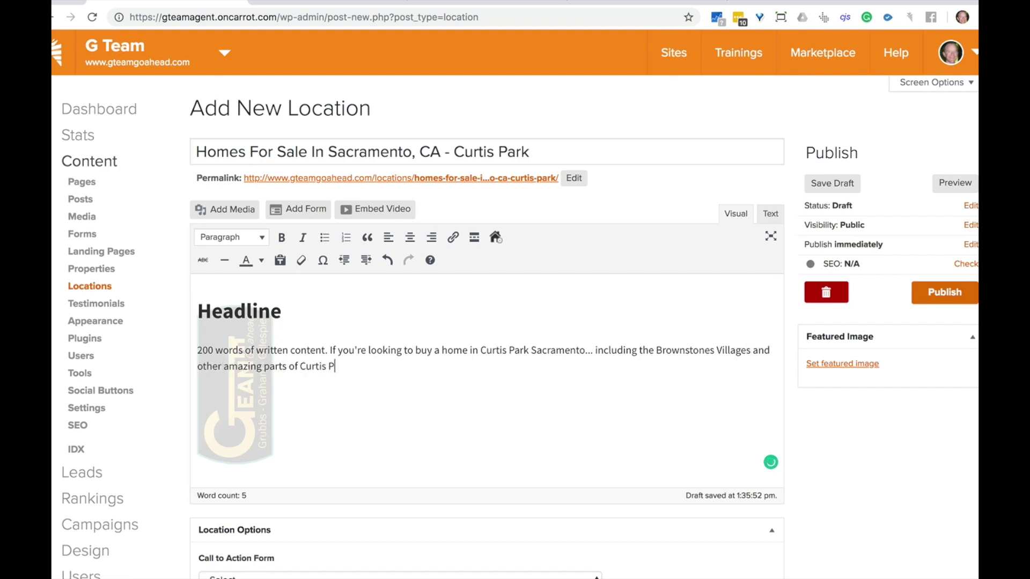
pyautogui.write('k, ablajbadl;jbflj')
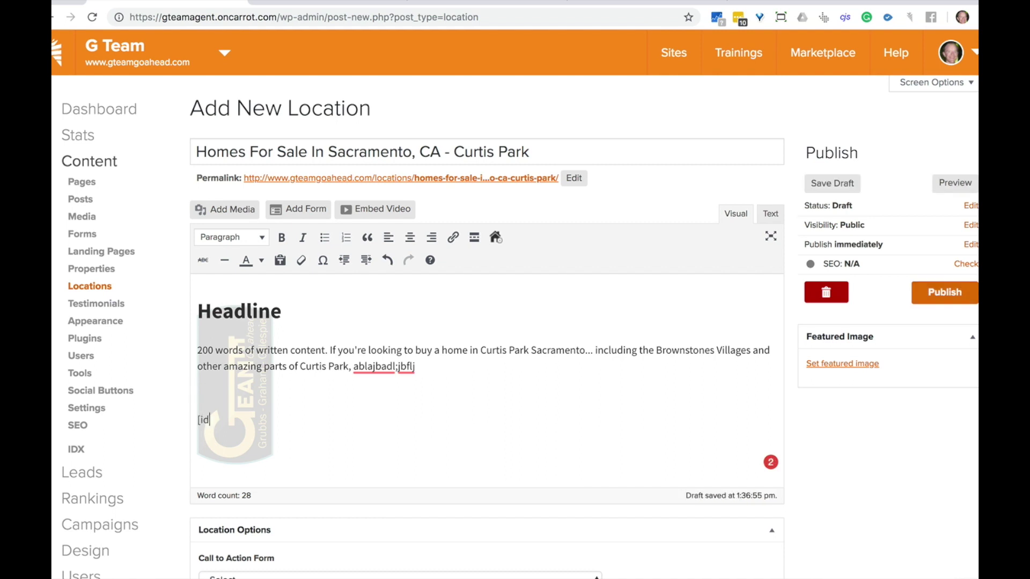
pyautogui.write('x')
# Step: Check the heading and paragraph, then add an empty line after the [idx] shortcode
pyautogui.click(247, 311)
pyautogui.moveTo(199, 349); pyautogui.dragTo(456, 368)
pyautogui.click(236, 422)
pyautogui.press('Return')
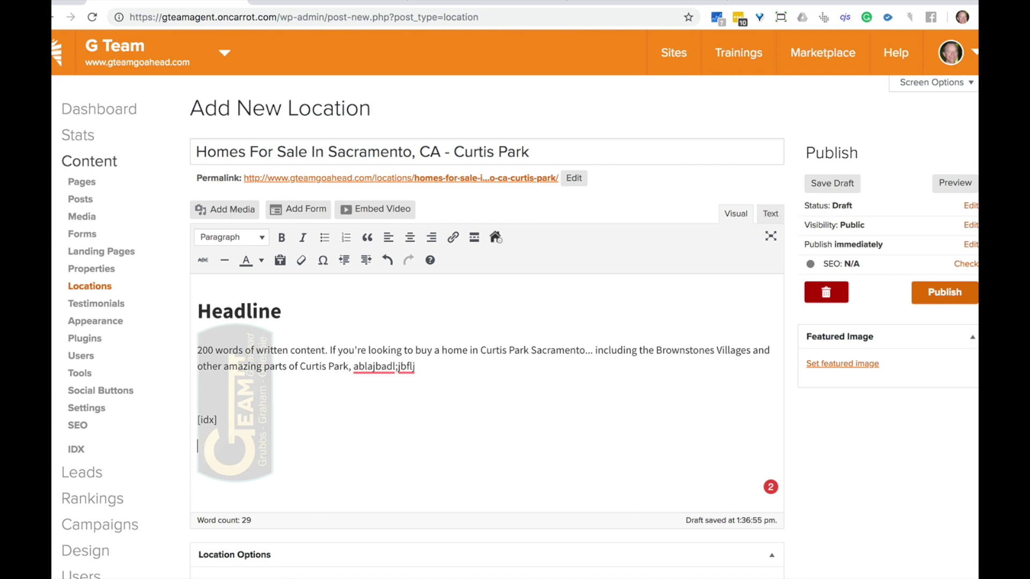
pyautogui.click(486, 3)
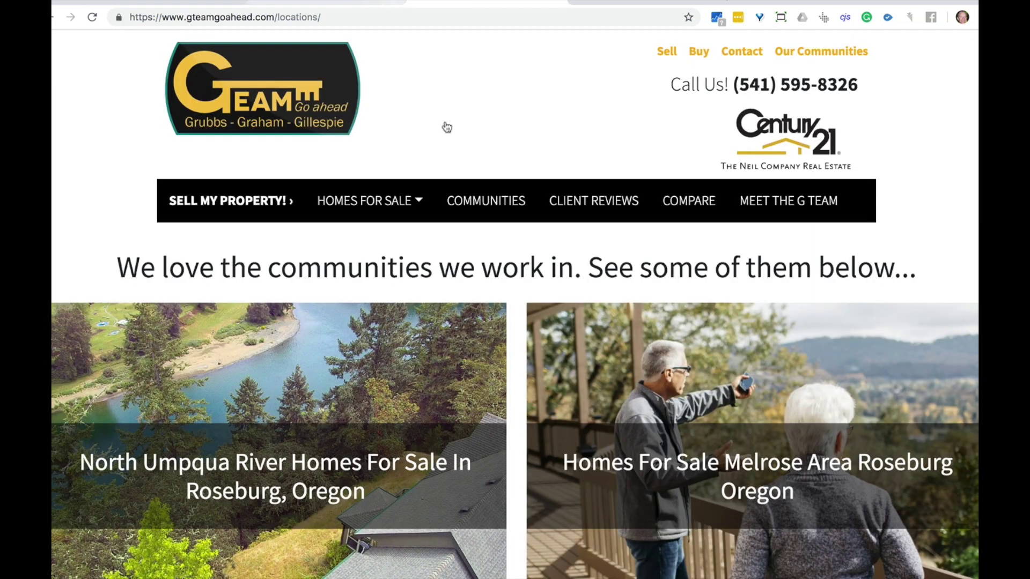
# Step: Browse the live site from the North Umpqua River page to Communities and open the Melrose location page
pyautogui.click(393, 433)
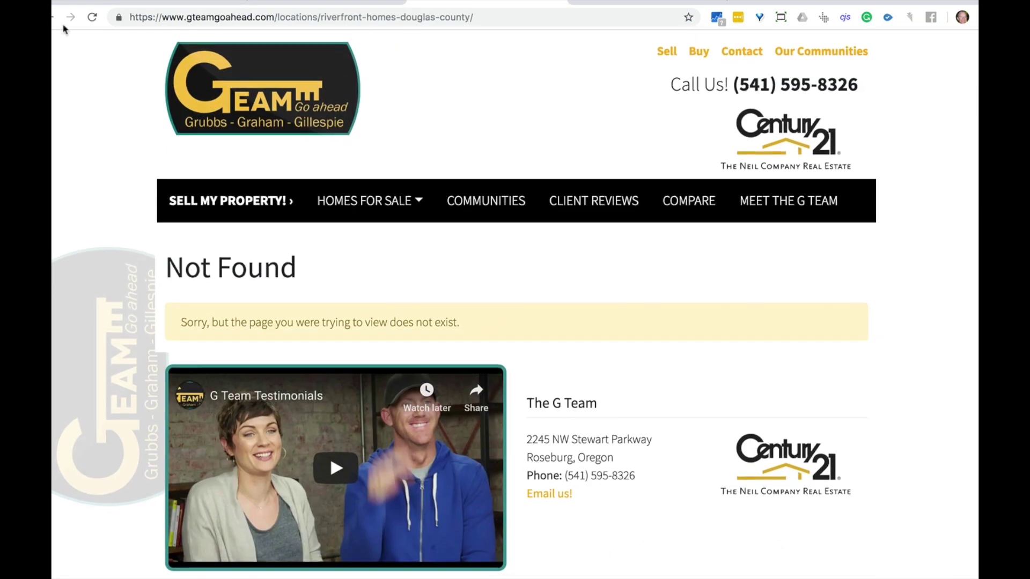
pyautogui.click(54, 17)
pyautogui.click(54, 18)
pyautogui.scroll(-4, 477, 217)
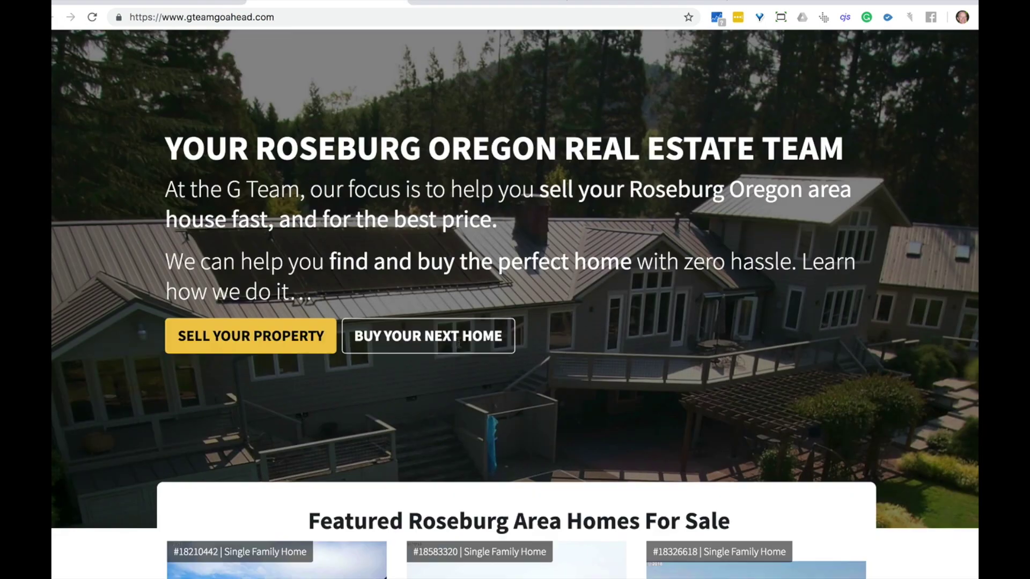
pyautogui.scroll(4, 477, 218)
pyautogui.click(477, 218)
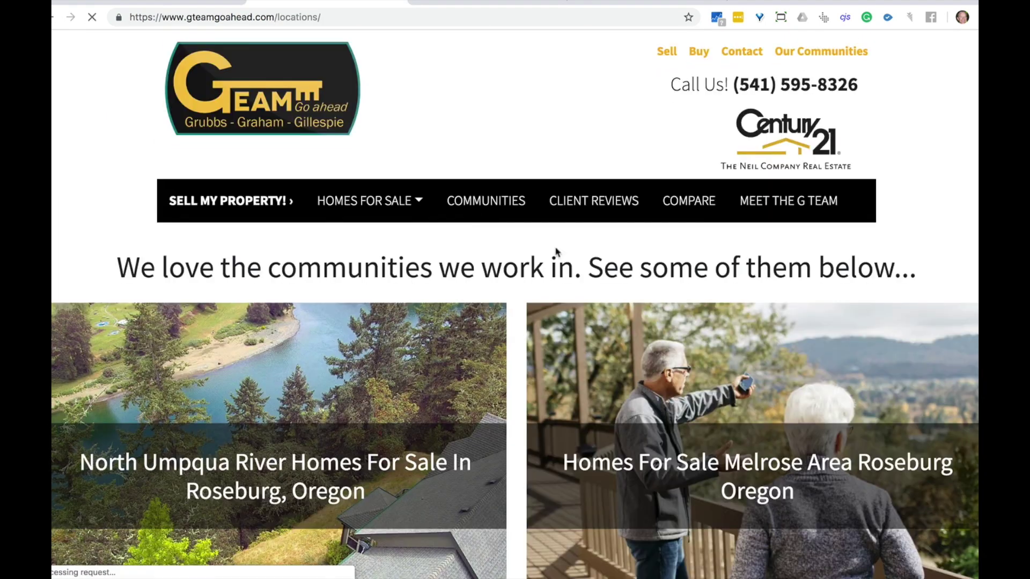
pyautogui.click(700, 403)
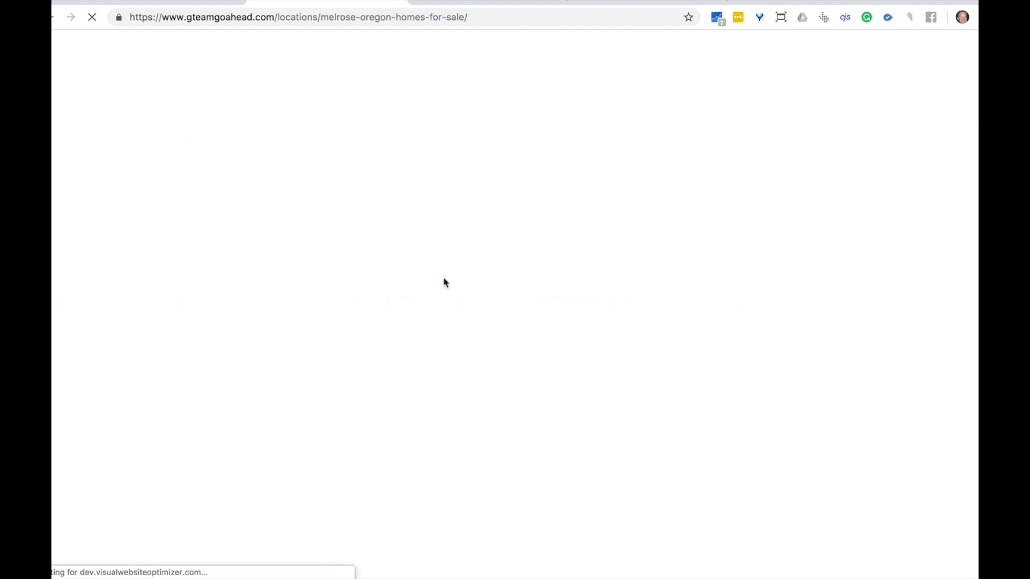
# Step: Study Melrose's 'Why Work With The G Team?' section, then start a 'Wh Work' line below [idx]
pyautogui.scroll(-10, 439, 280)
pyautogui.scroll(1, 439, 281)
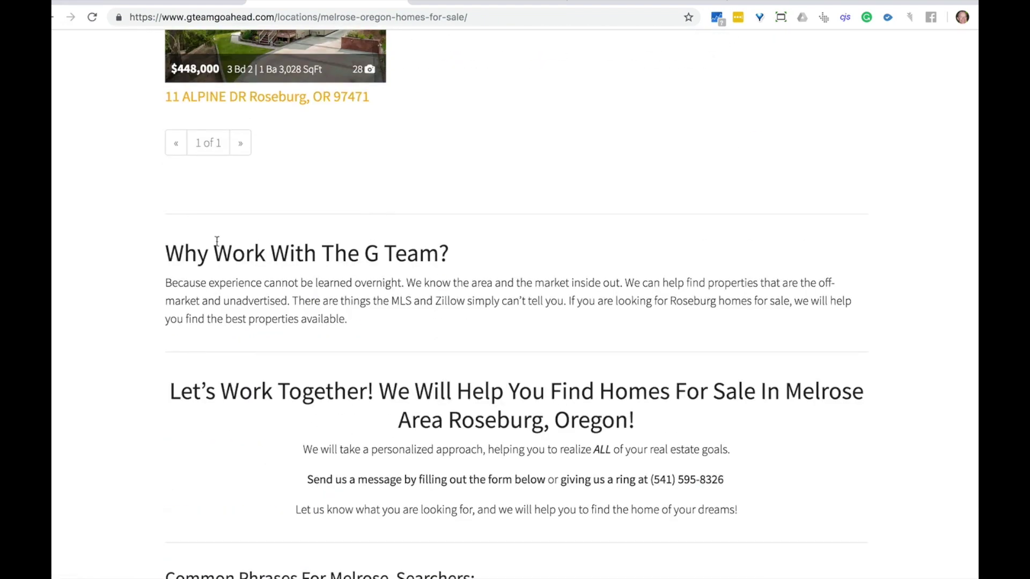
pyautogui.moveTo(164, 252); pyautogui.dragTo(119, 240)
pyautogui.click(498, 269)
pyautogui.click(149, 148)
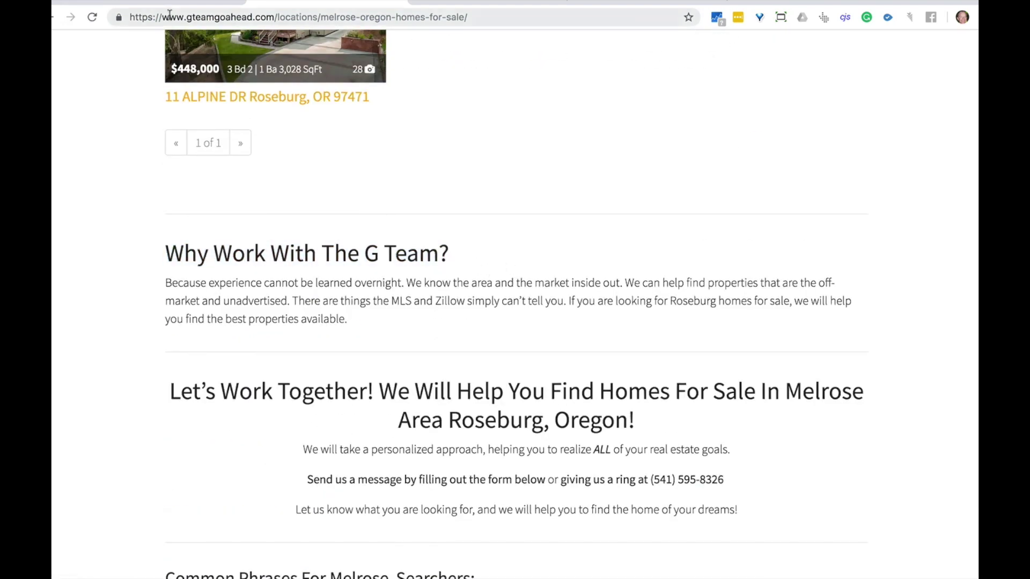
pyautogui.click(150, 2)
pyautogui.click(300, 476)
pyautogui.write('Wh Work')
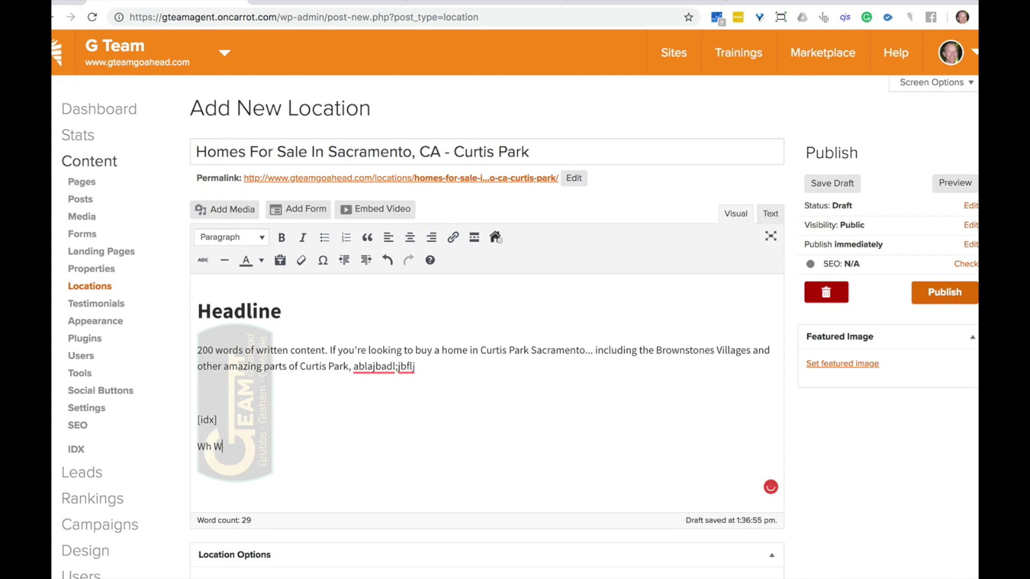
# Step: Correct the typo in 'Why' and complete the line 'Why Work With [company]?'
pyautogui.press('Left')
pyautogui.press('Left')
pyautogui.press('Left')
pyautogui.press('Left')
pyautogui.press('Left')
pyautogui.write('y')
pyautogui.press('Right')
pyautogui.press('Right')
pyautogui.press('Right')
pyautogui.press('Right')
pyautogui.press('Right')
pyautogui.write('With [company]?')
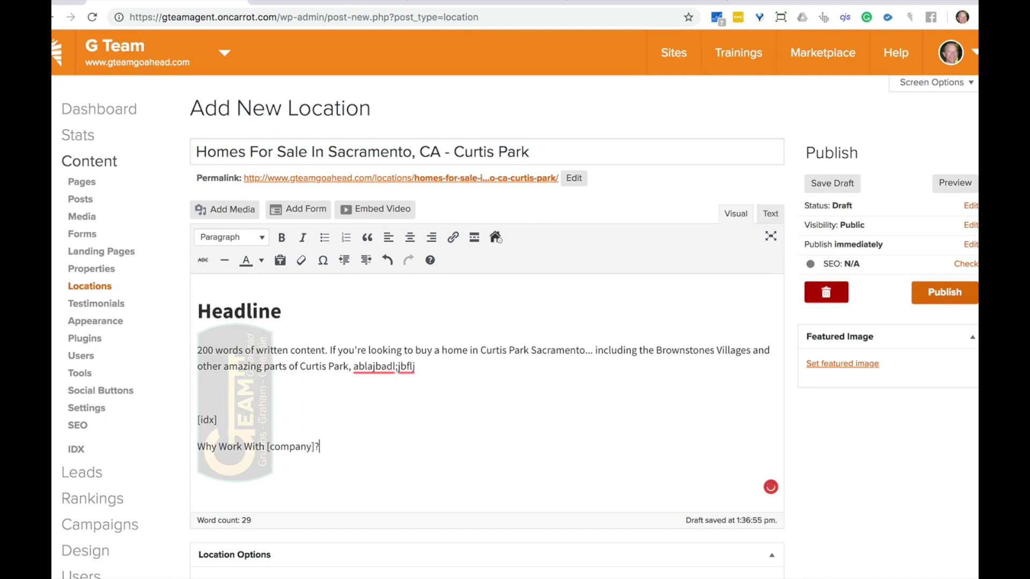
# Step: Add two lines of placeholder filler text and an empty line below the heading line
pyautogui.press('Return')
pyautogui.write('asdlf;kjafl;sjdal;fjas;ldkjkjladfasd')
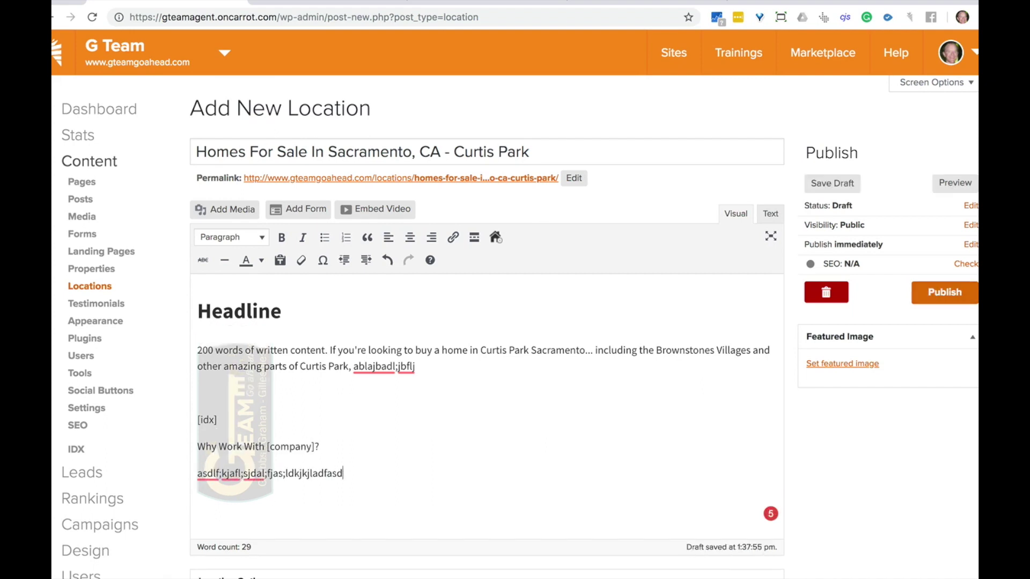
pyautogui.press('Return')
pyautogui.write('as;lkdfjda;lfjd;lfajsdfl;dasjflkj')
pyautogui.press('Return')
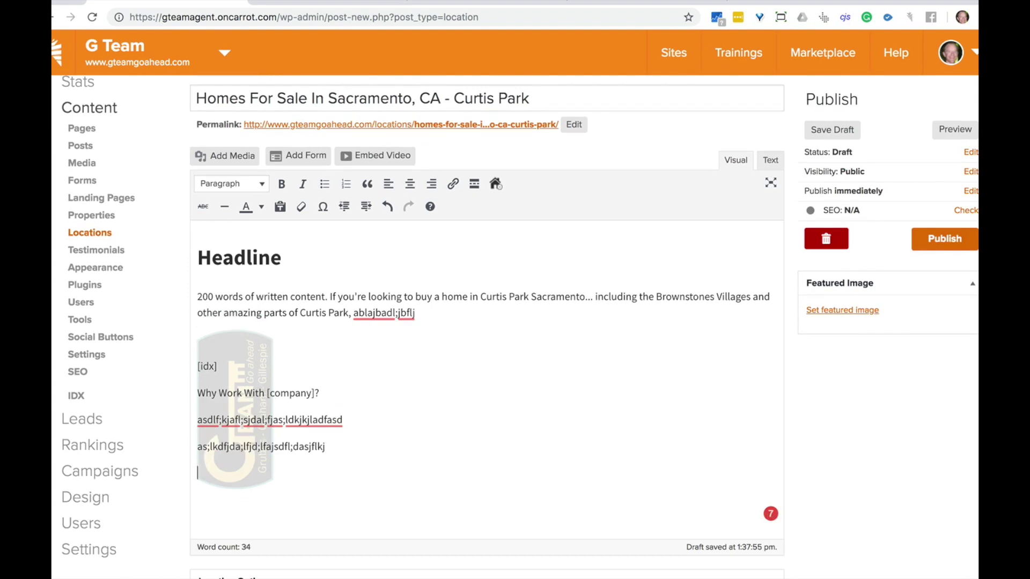
pyautogui.click(304, 157)
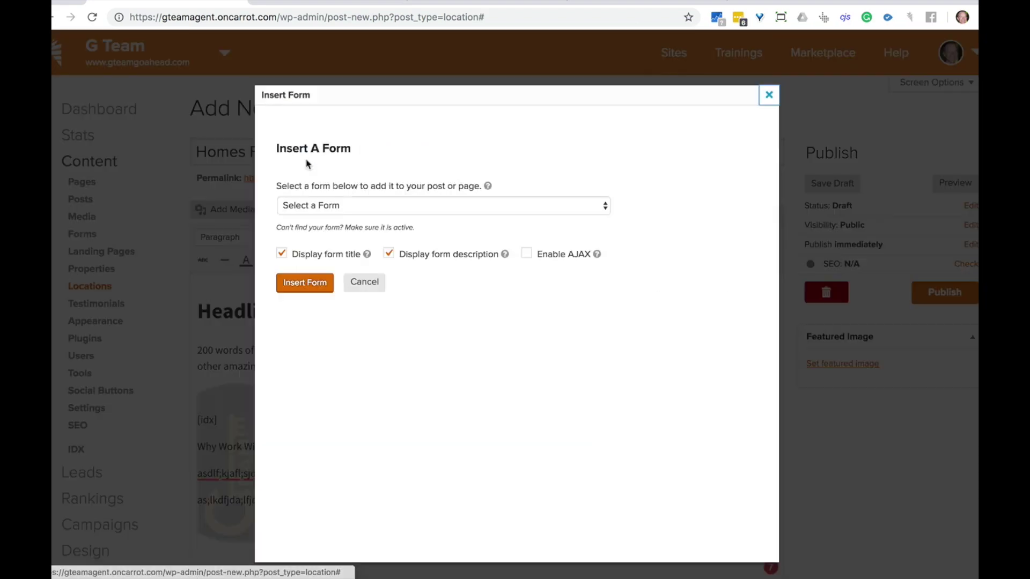
# Step: Insert the team member's contact form as a gravityform shortcode, with an empty paragraph after it
pyautogui.click(363, 208)
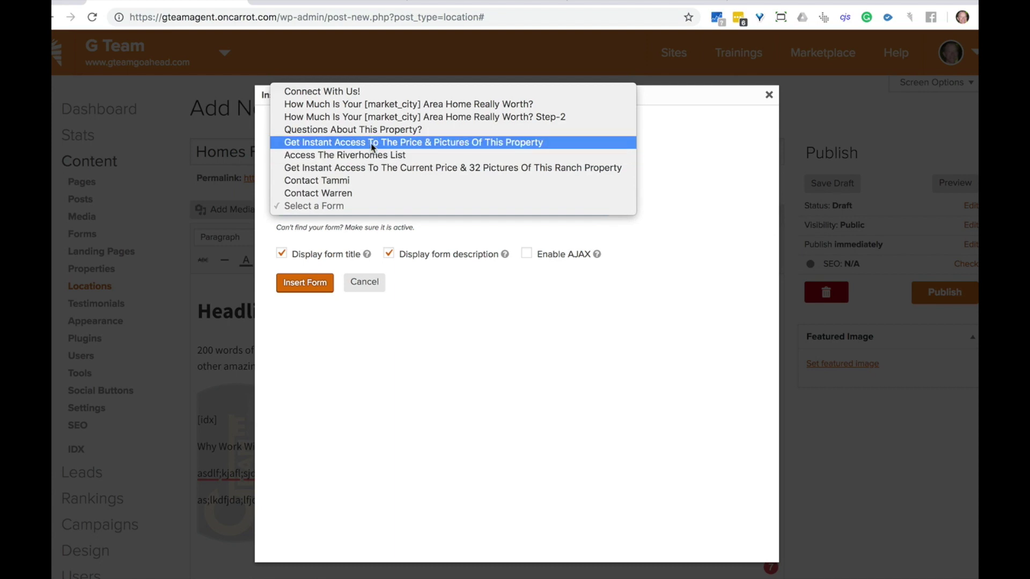
pyautogui.click(356, 193)
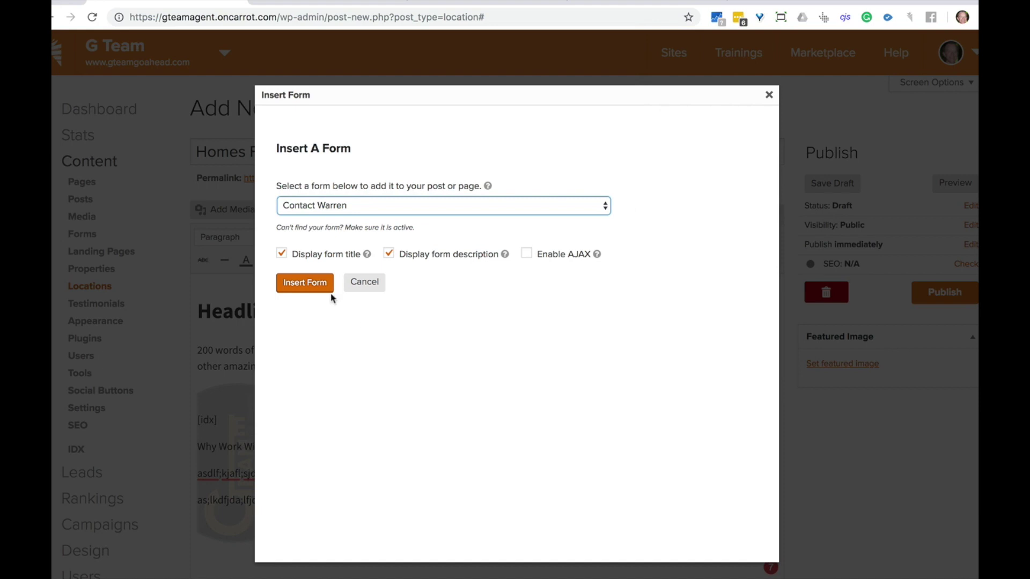
pyautogui.click(312, 283)
pyautogui.scroll(-5, 378, 483)
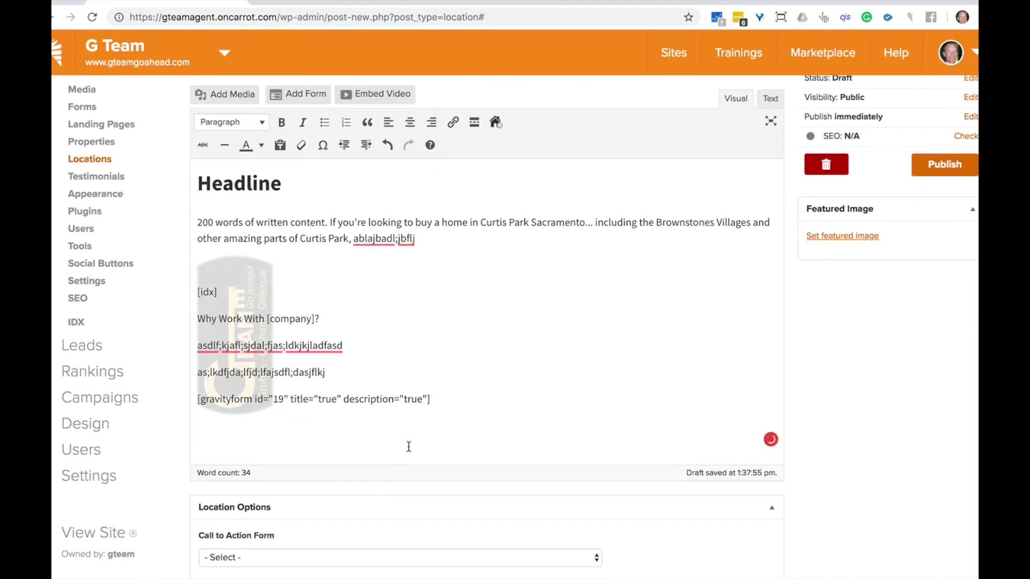
pyautogui.press('Return')
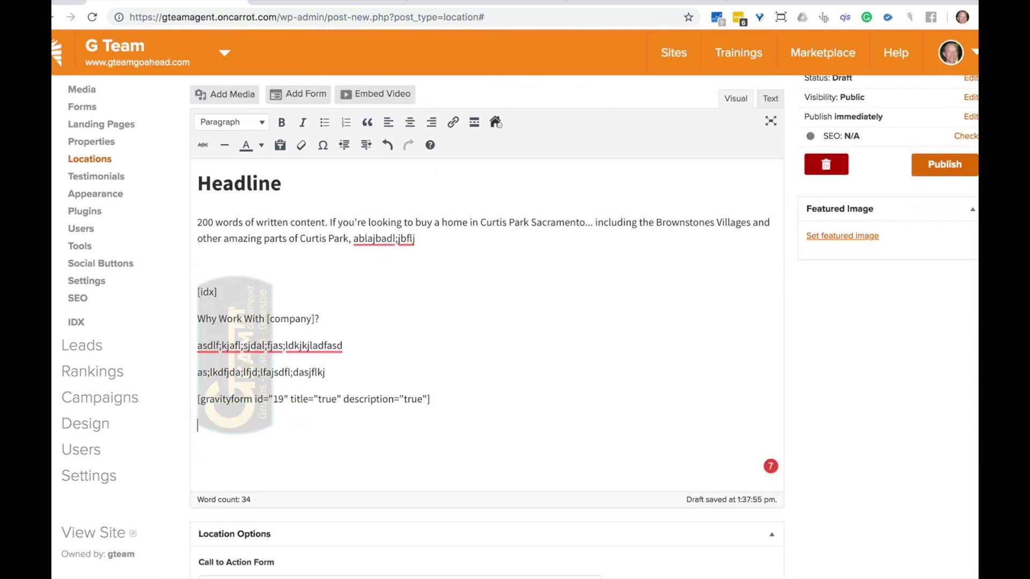
# Step: Check the page title text, then put the caret at the end of the Headline
pyautogui.scroll(2, 434, 340)
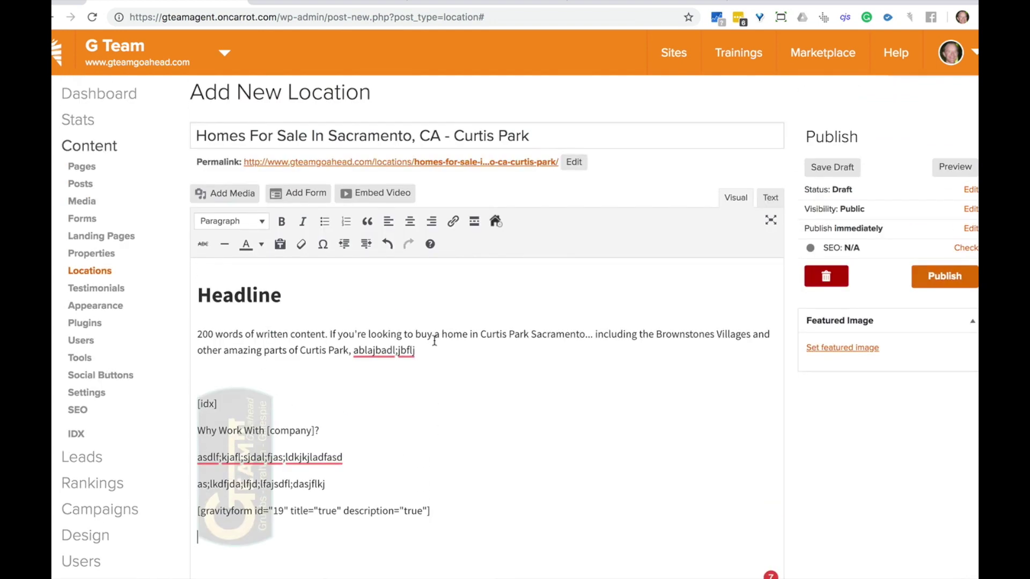
pyautogui.moveTo(209, 138); pyautogui.dragTo(416, 137)
pyautogui.click(575, 152)
pyautogui.scroll(-2, 494, 329)
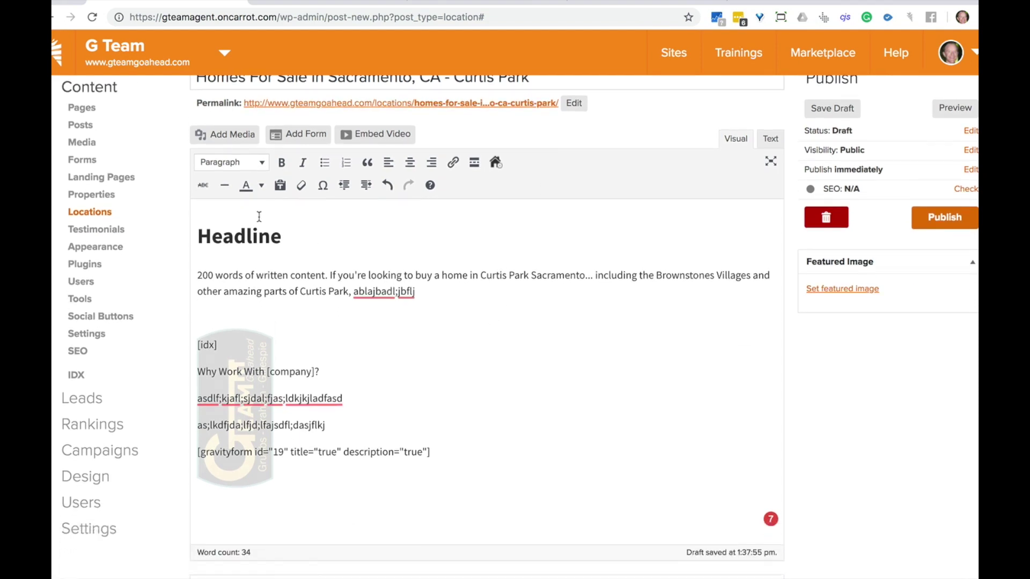
pyautogui.click(365, 240)
# Step: Check the written-content paragraph and the [idx] shortcode by selecting and deselecting them
pyautogui.moveTo(420, 316); pyautogui.dragTo(197, 271)
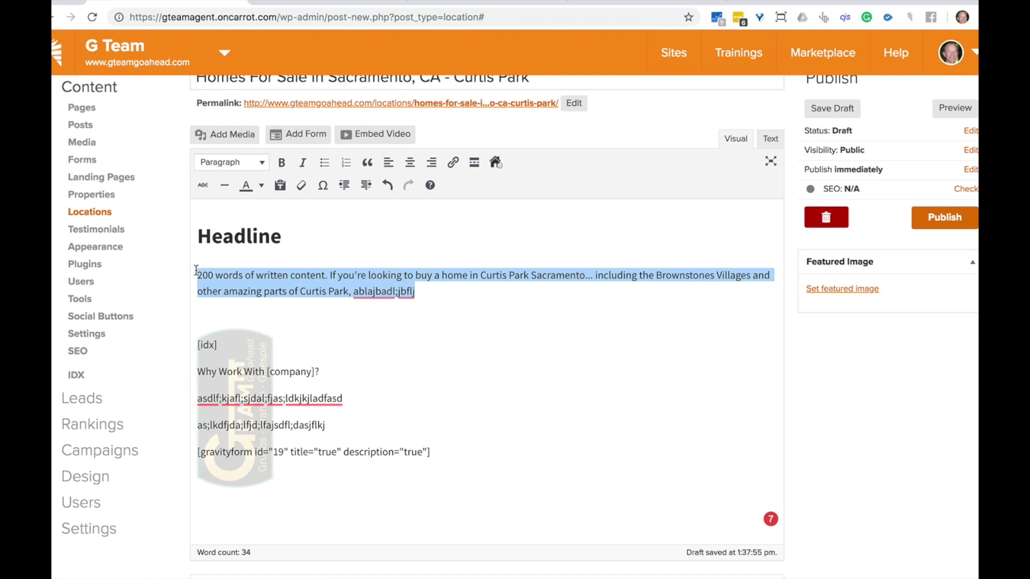
pyautogui.click(195, 270)
pyautogui.scroll(-2, 285, 291)
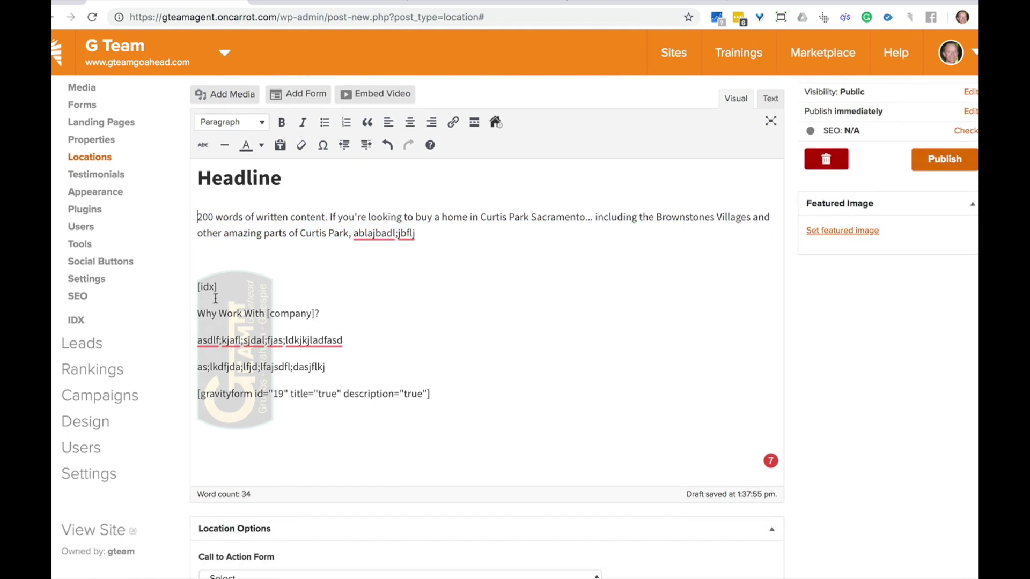
pyautogui.click(222, 293)
pyautogui.moveTo(222, 293); pyautogui.dragTo(197, 290)
pyautogui.click(265, 289)
# Step: Format the 'Why Work With [company]?' line as Heading 2 from the Paragraph dropdown
pyautogui.moveTo(329, 312); pyautogui.dragTo(200, 311)
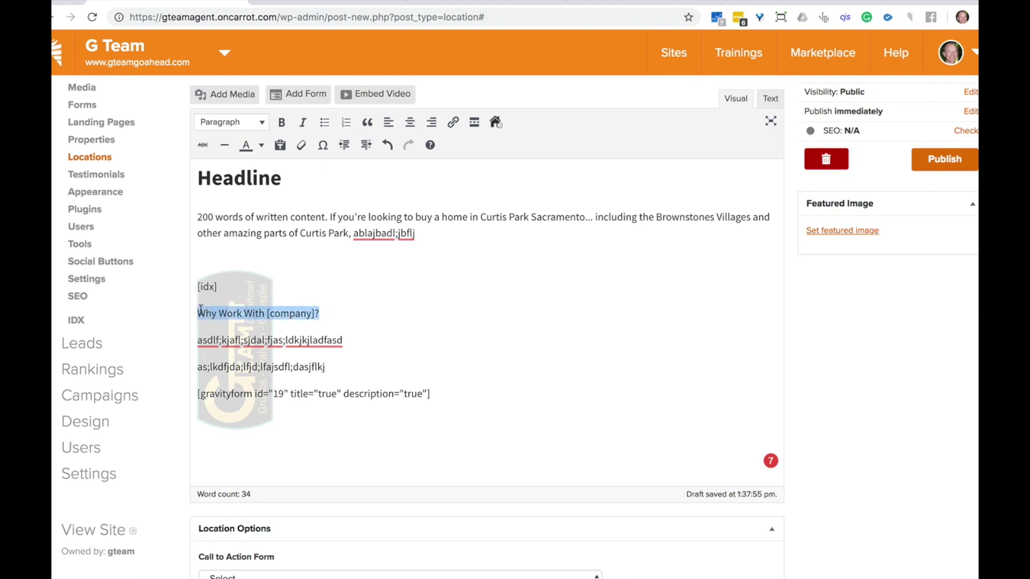
pyautogui.click(231, 122)
pyautogui.click(243, 201)
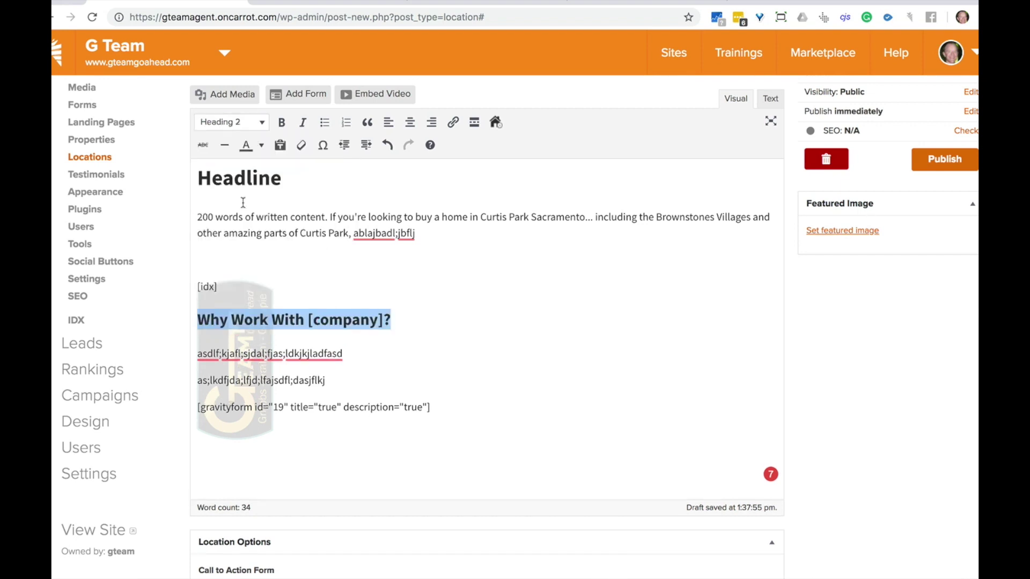
pyautogui.click(384, 328)
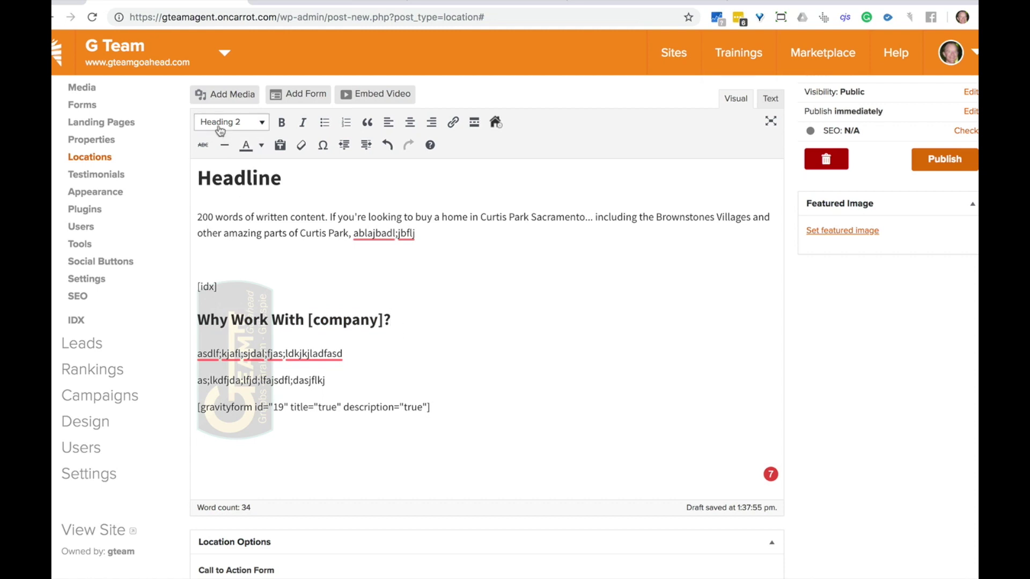
pyautogui.moveTo(299, 364)
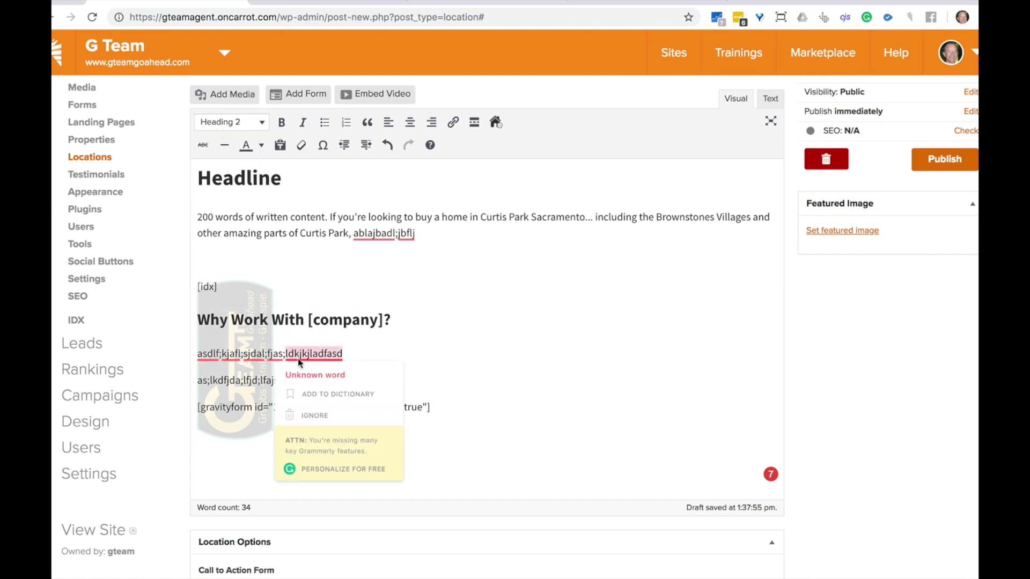
pyautogui.moveTo(199, 354)
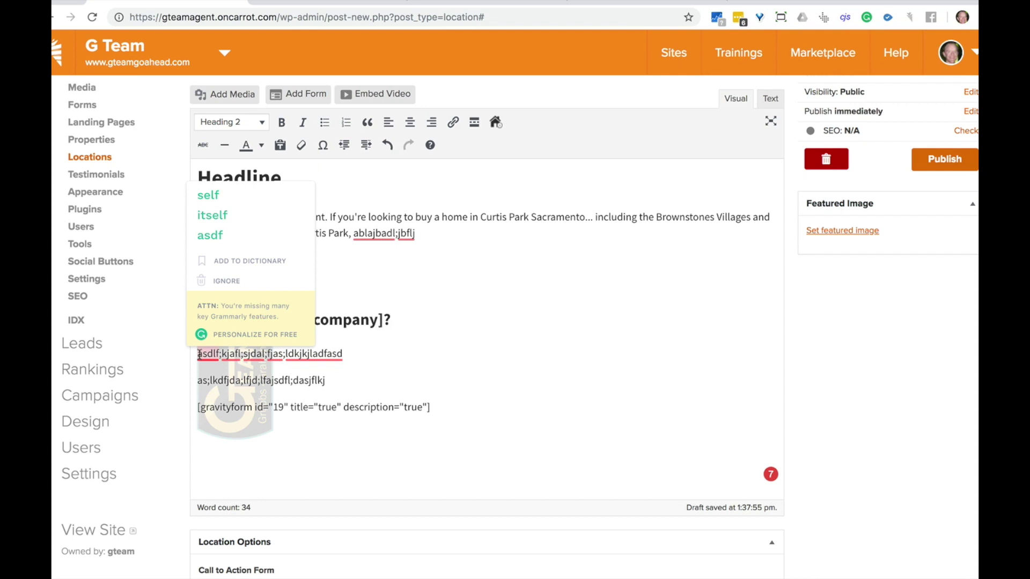
pyautogui.moveTo(199, 354); pyautogui.dragTo(384, 384)
pyautogui.click(408, 394)
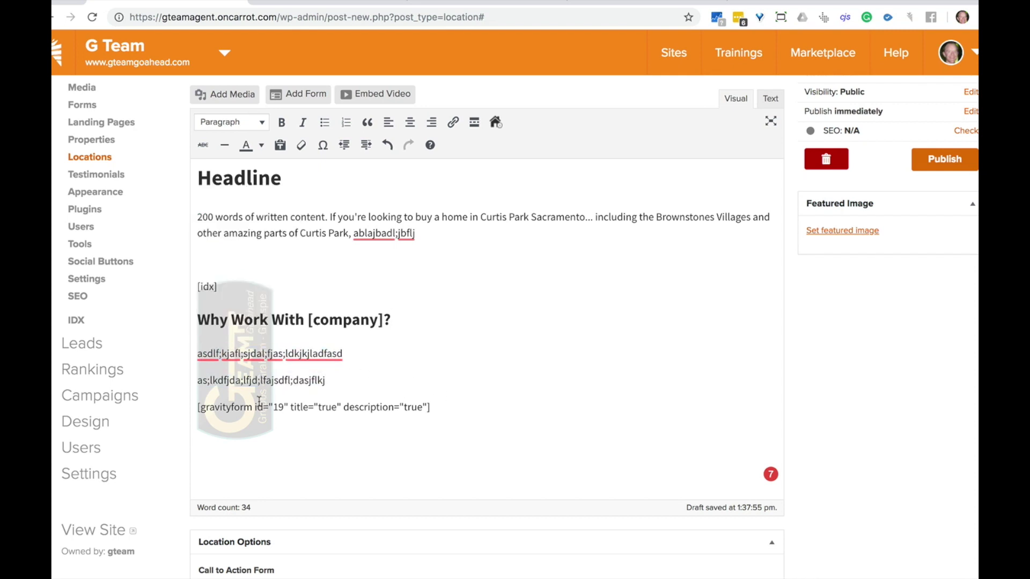
pyautogui.click(852, 234)
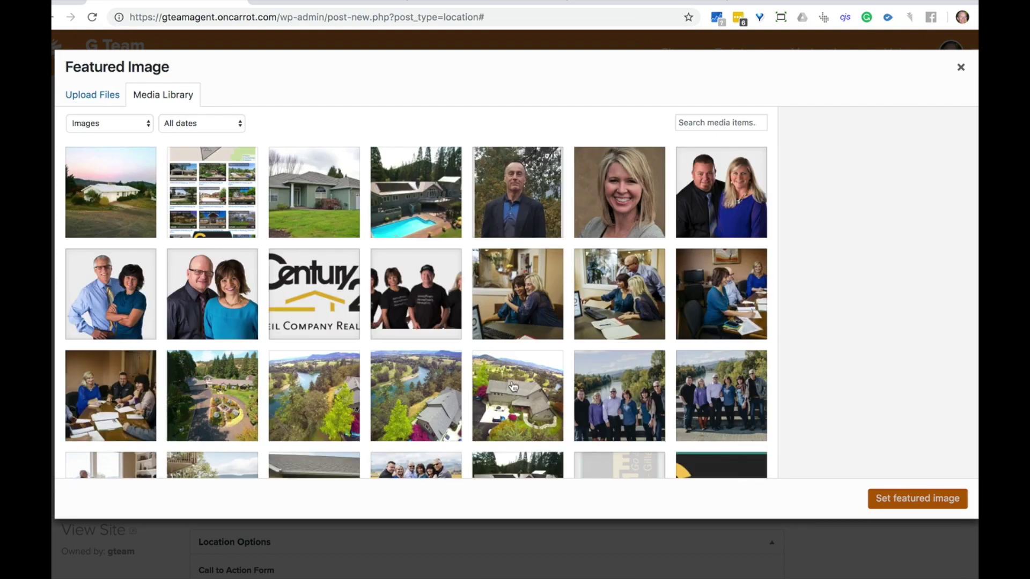
# Step: Look over the live G Team locations page, then return to the location editor
pyautogui.hotkey('ctrl', 'Tab')
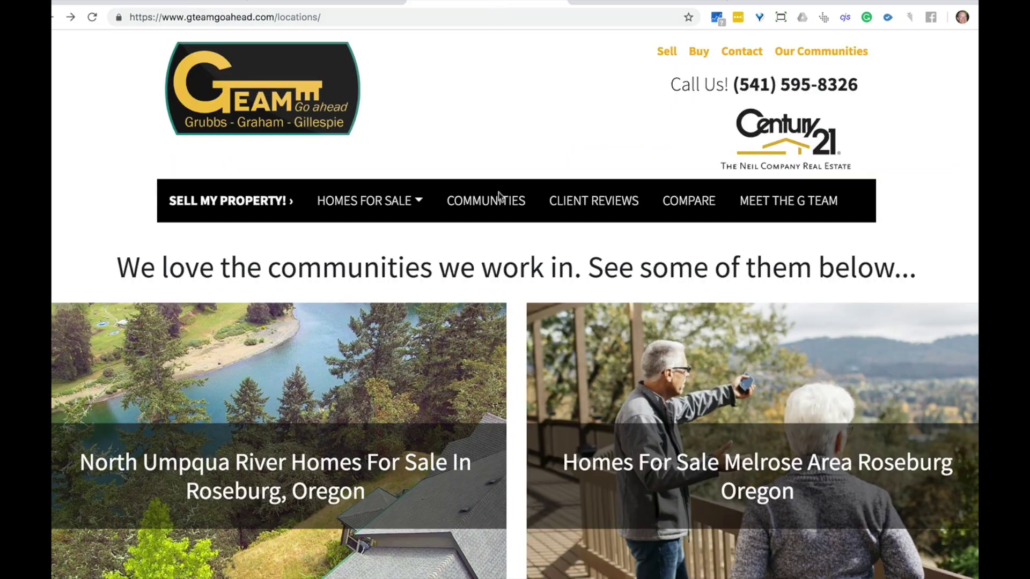
pyautogui.scroll(-3, 454, 266)
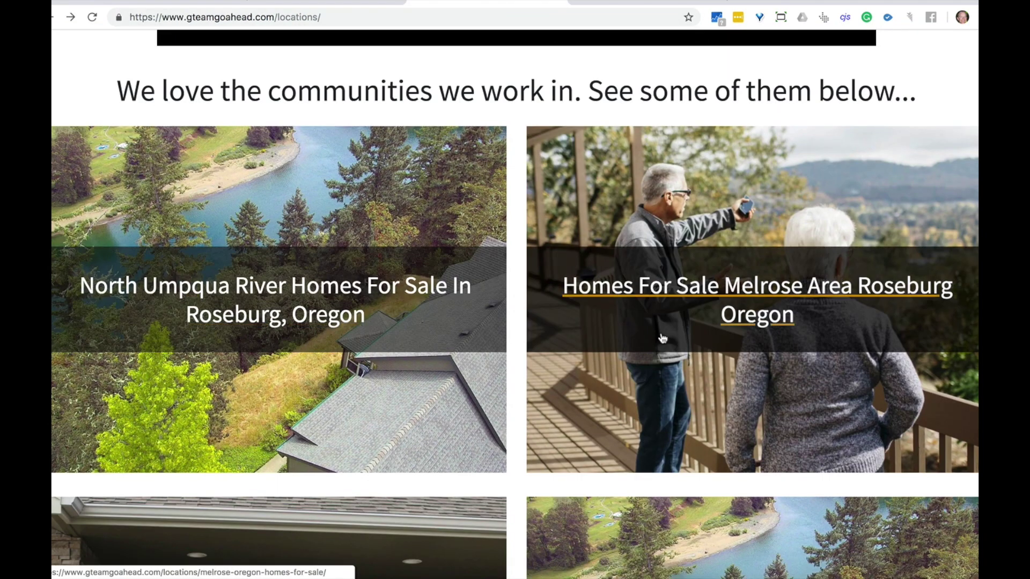
pyautogui.scroll(-3, 391, 189)
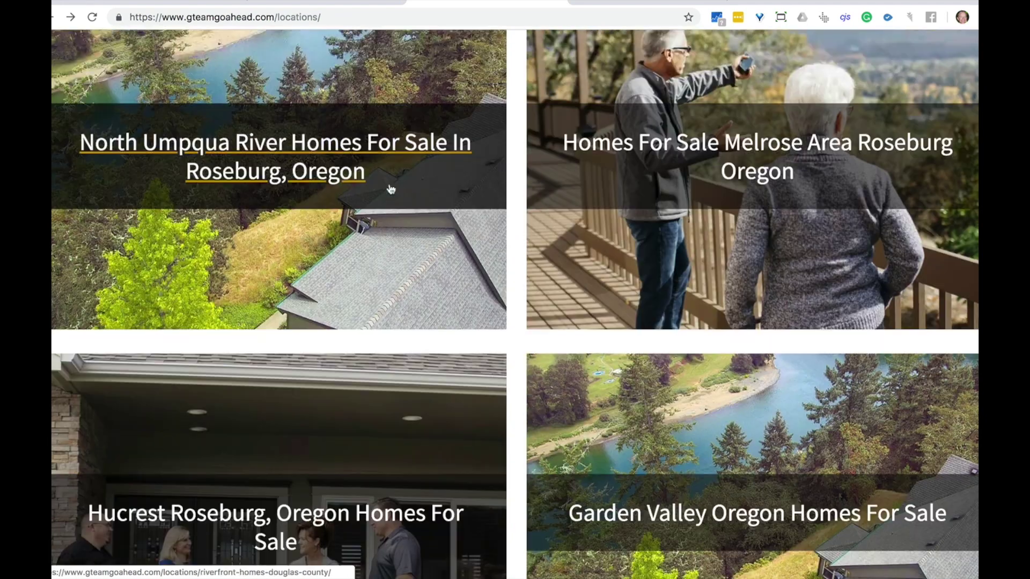
pyautogui.scroll(6, 391, 189)
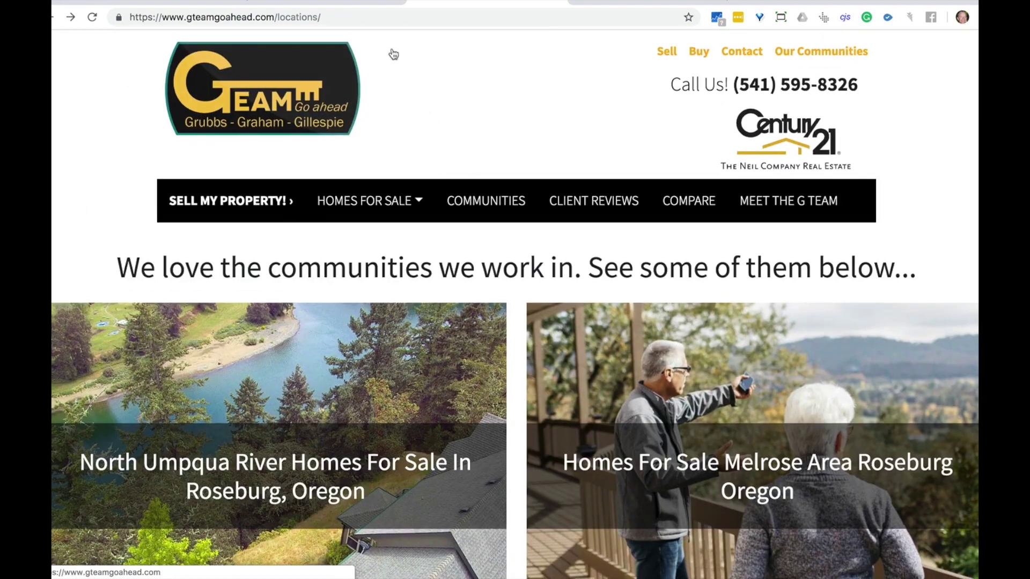
pyautogui.click(198, 5)
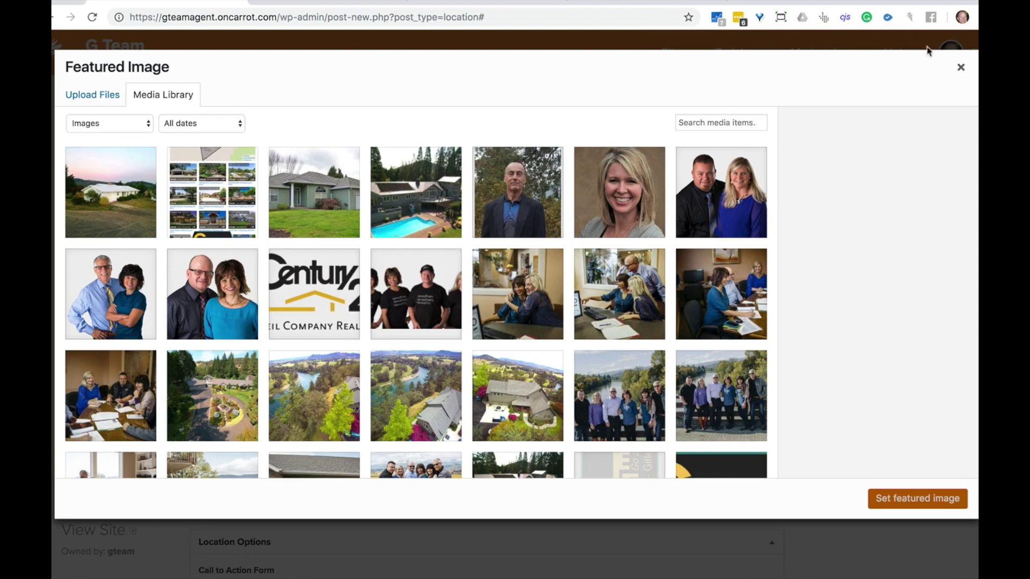
# Step: Set dairy-loop-rd.jpg, the white house photo, as the featured image
pyautogui.click(961, 68)
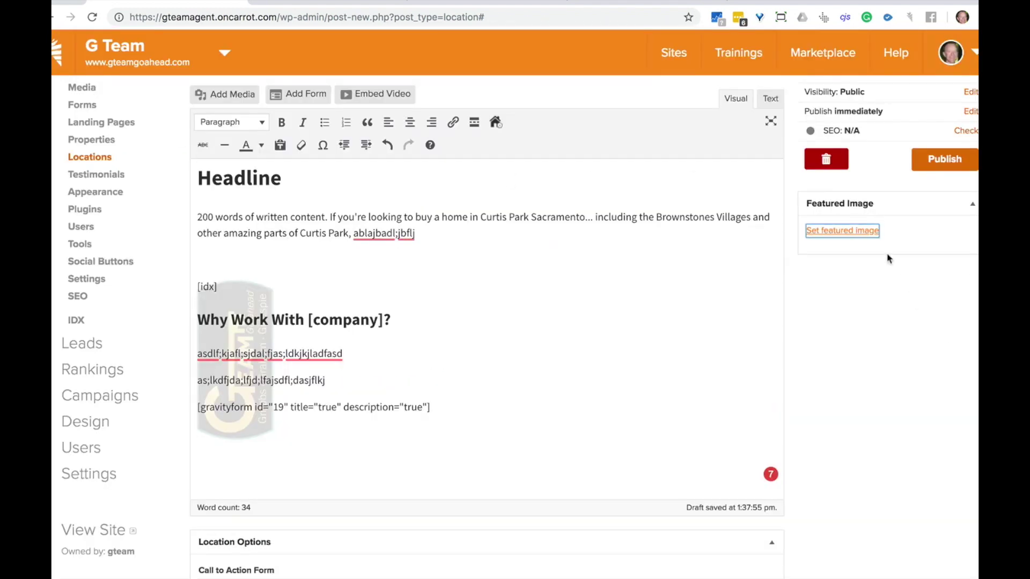
pyautogui.click(849, 232)
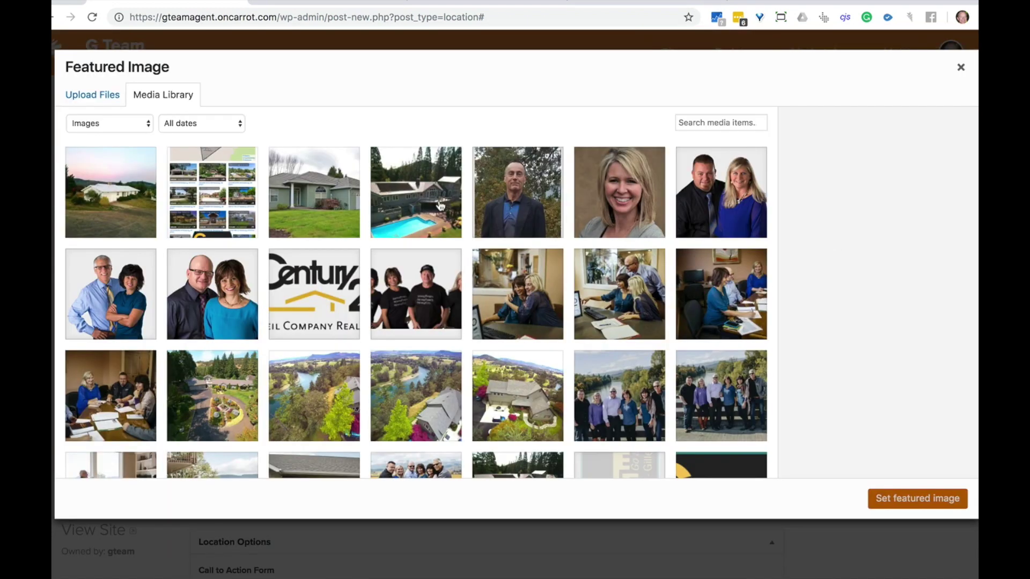
pyautogui.click(100, 206)
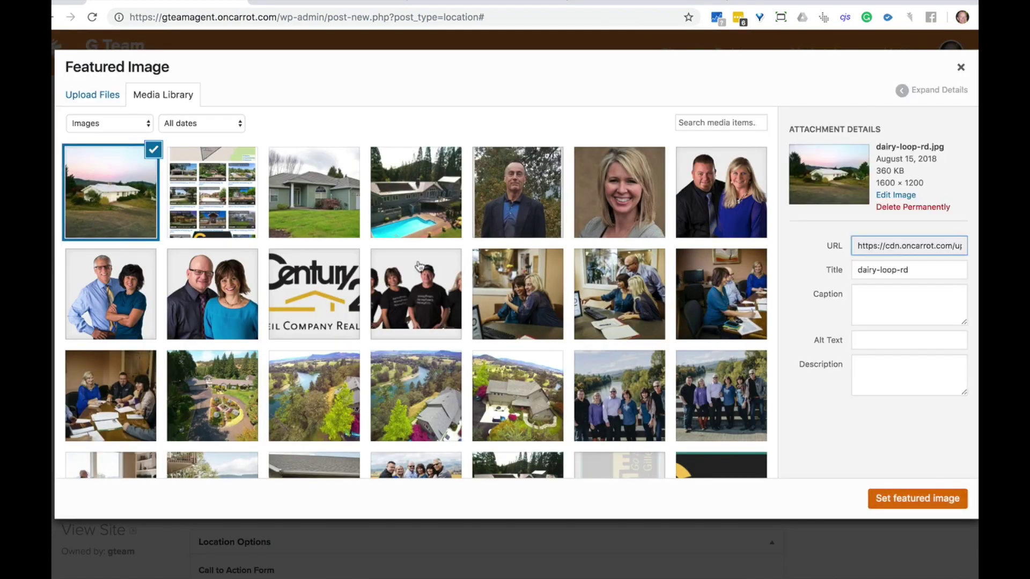
pyautogui.click(887, 501)
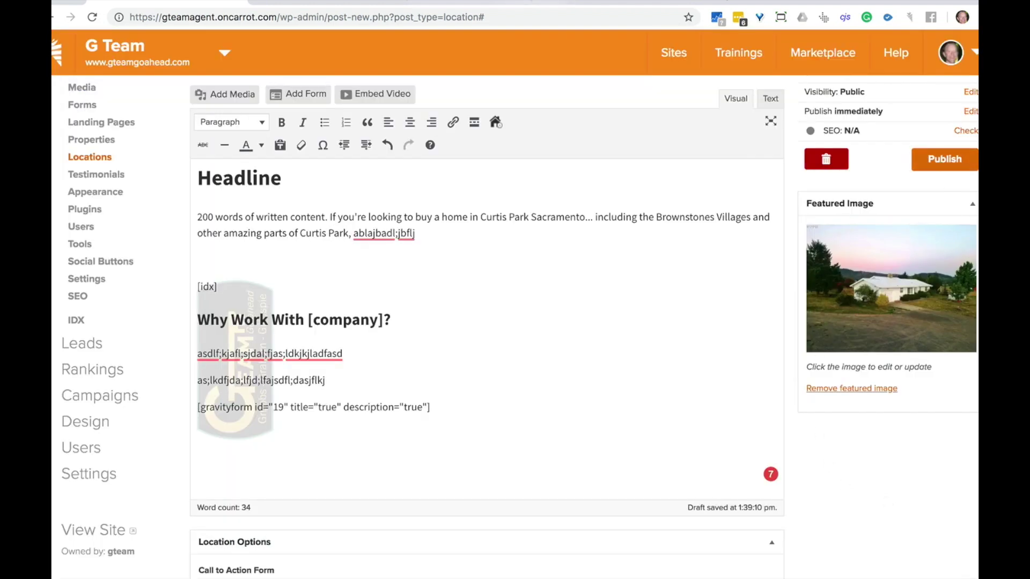
pyautogui.click(460, 2)
pyautogui.click(187, 2)
# Step: Pick 'Questions About This Property?' as the Call to Action Form under Location Options
pyautogui.scroll(-7, 838, 419)
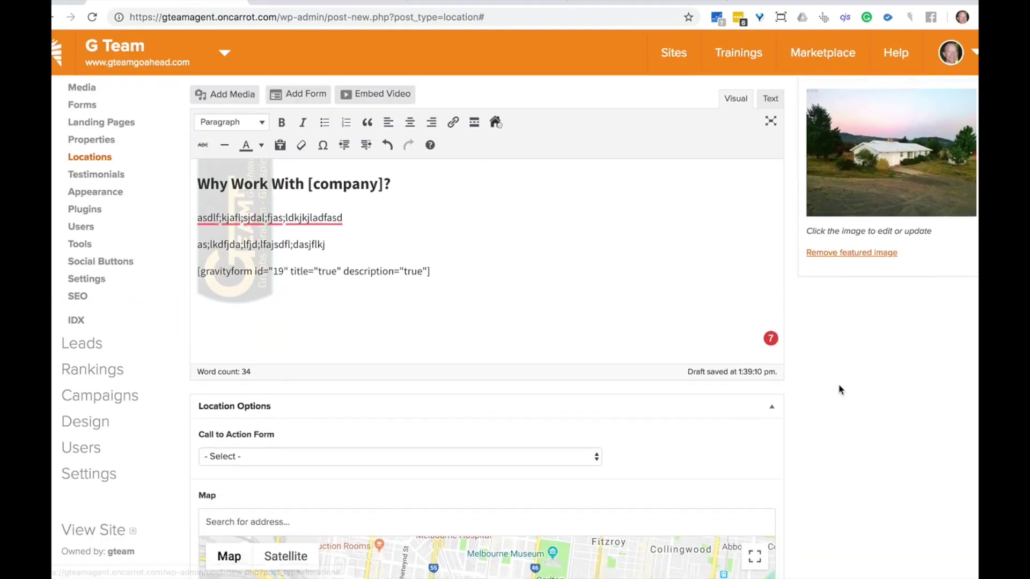
pyautogui.scroll(-2, 839, 389)
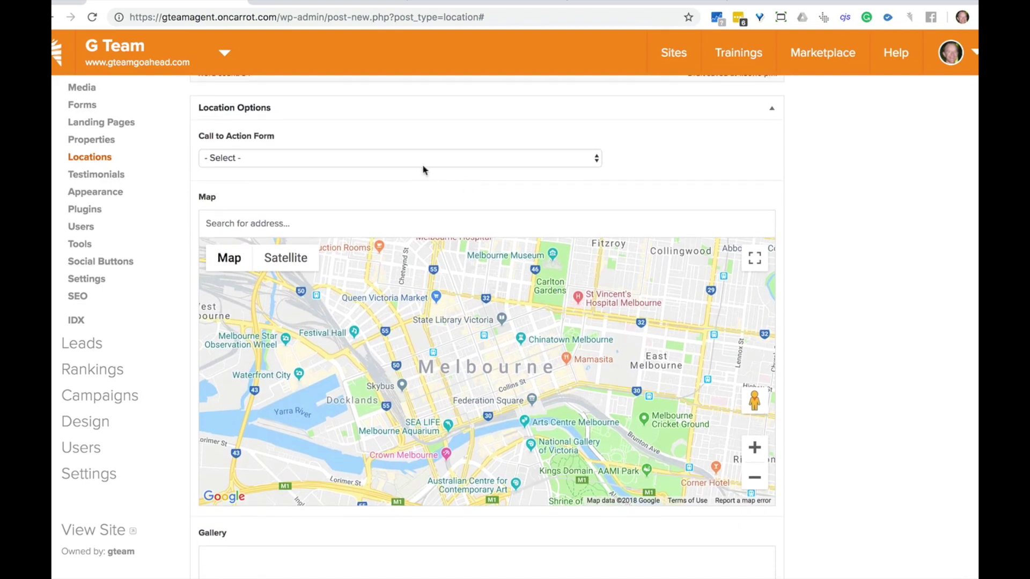
pyautogui.click(419, 163)
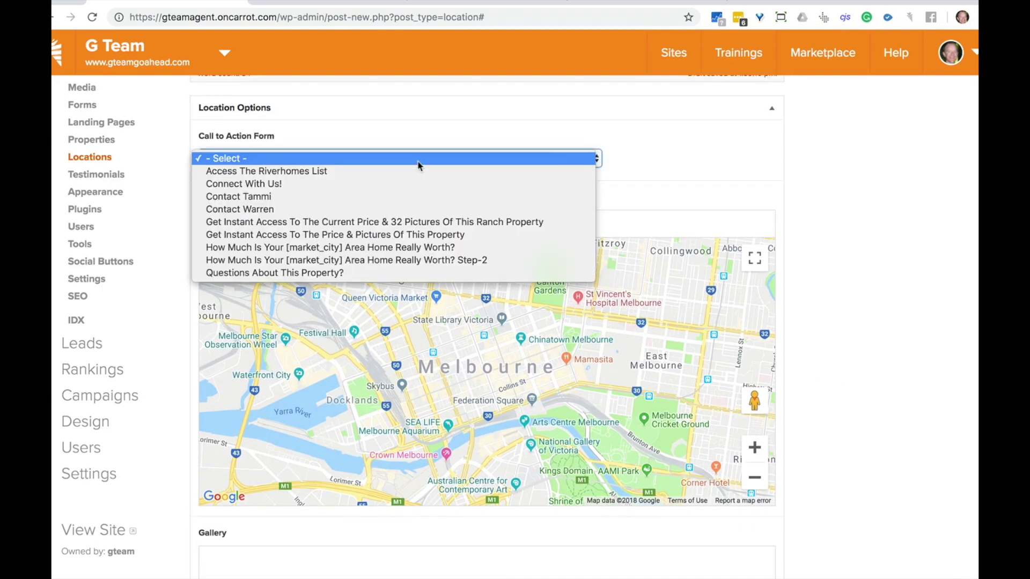
pyautogui.click(285, 274)
pyautogui.scroll(-5, 864, 317)
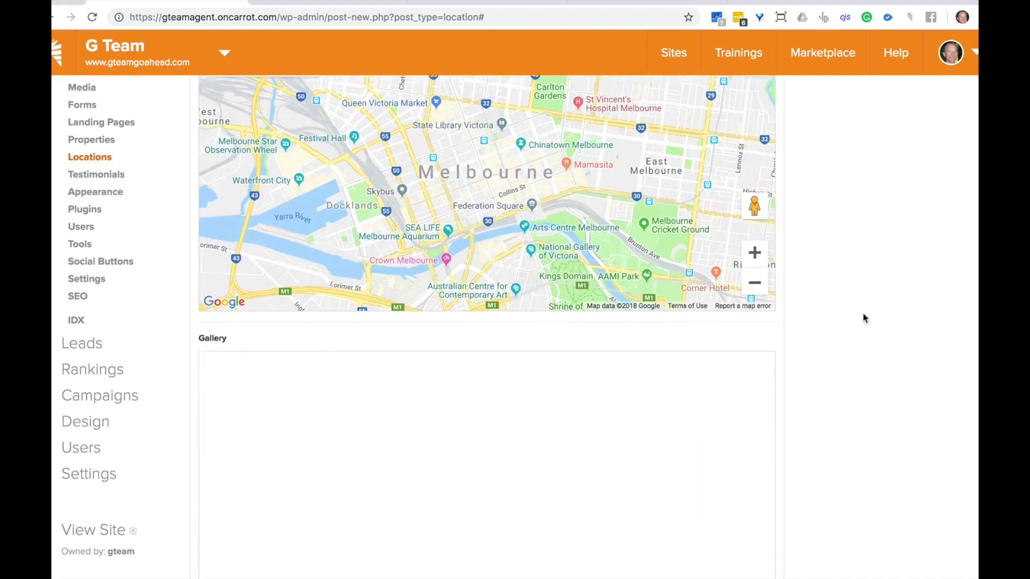
pyautogui.scroll(-4, 864, 318)
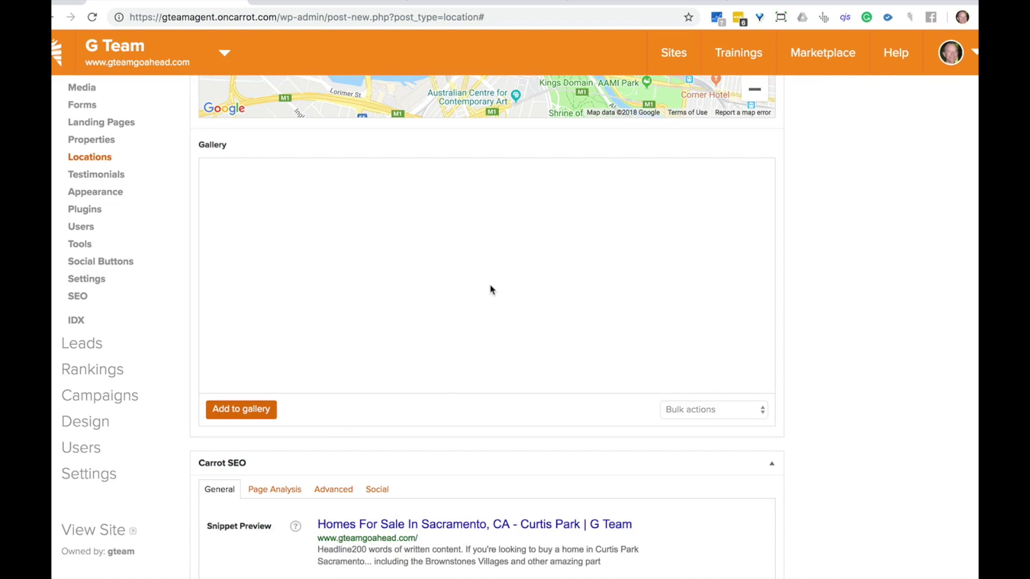
pyautogui.scroll(-4, 870, 354)
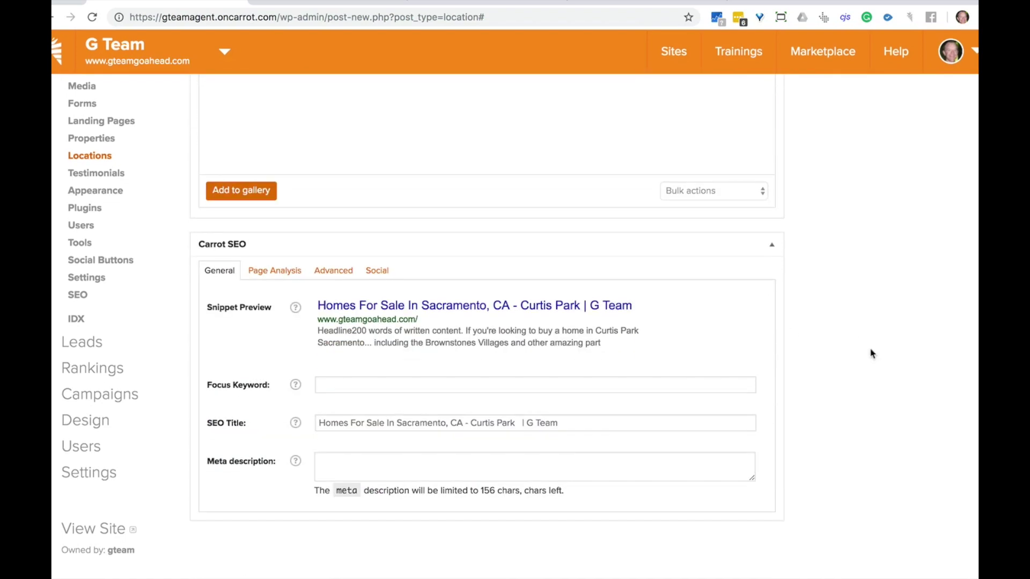
pyautogui.click(486, 421)
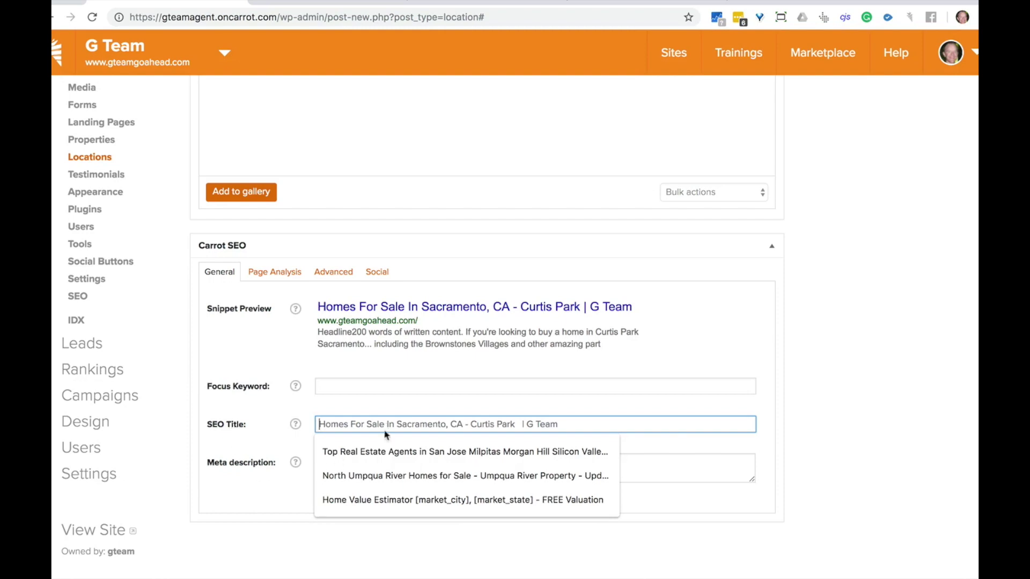
pyautogui.click(931, 428)
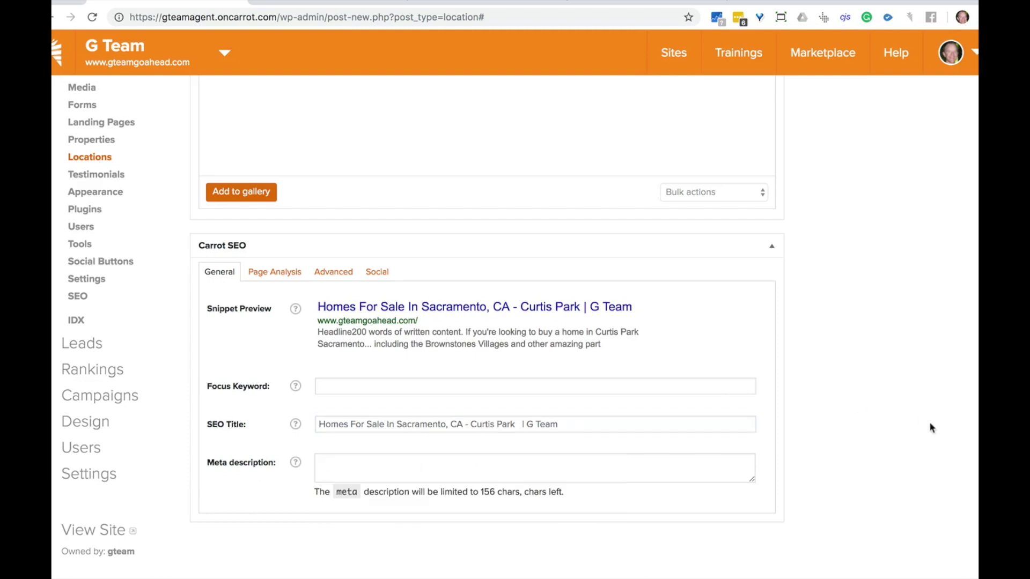
pyautogui.scroll(15, 878, 379)
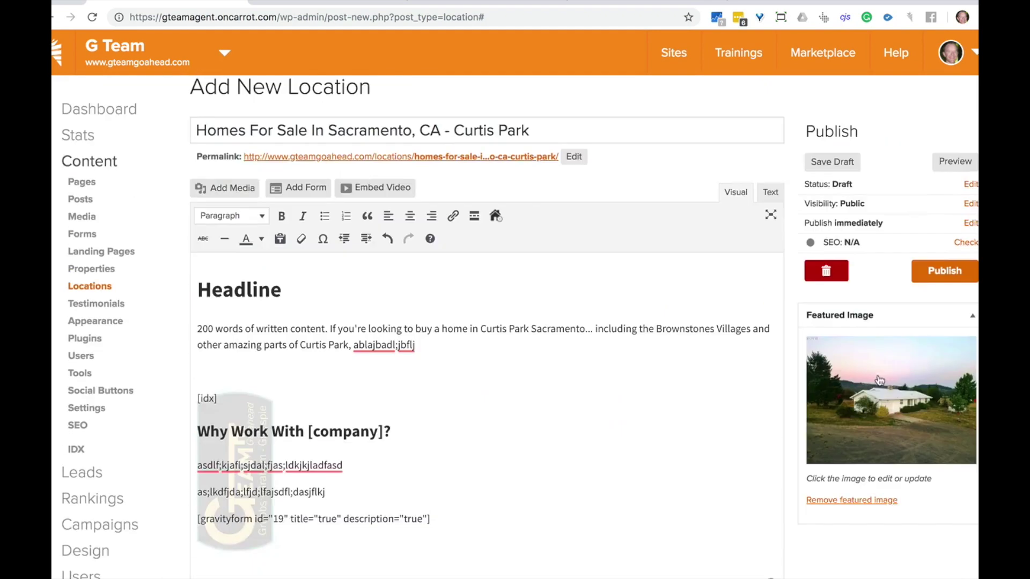
pyautogui.moveTo(198, 152); pyautogui.dragTo(554, 155)
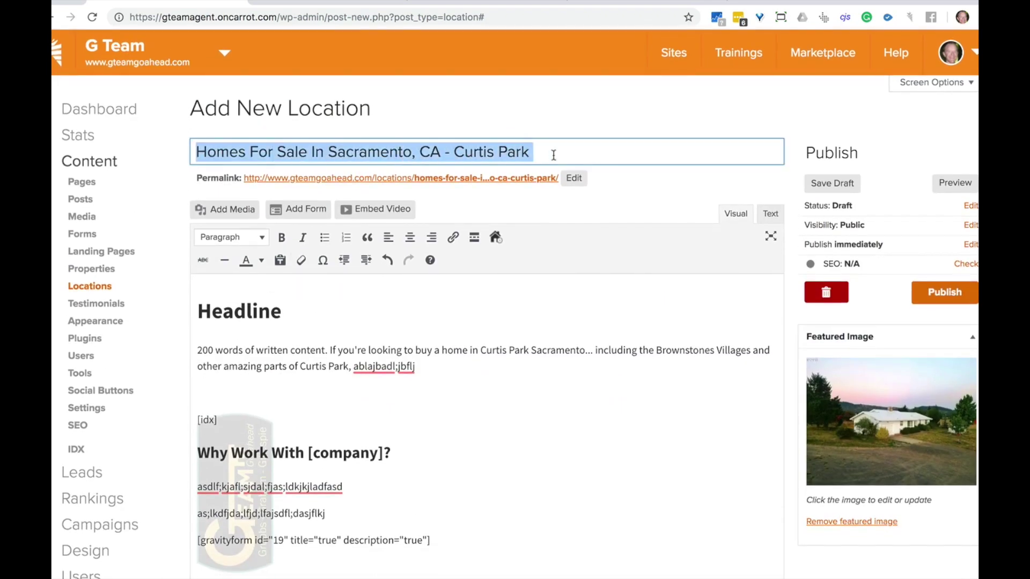
pyautogui.click(564, 155)
pyautogui.scroll(-15, 607, 206)
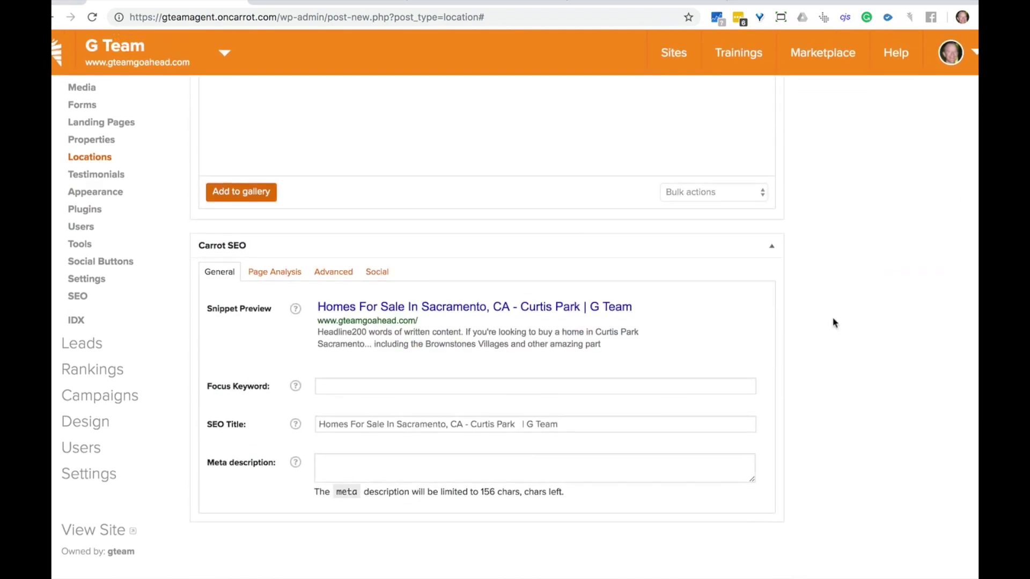
pyautogui.click(322, 424)
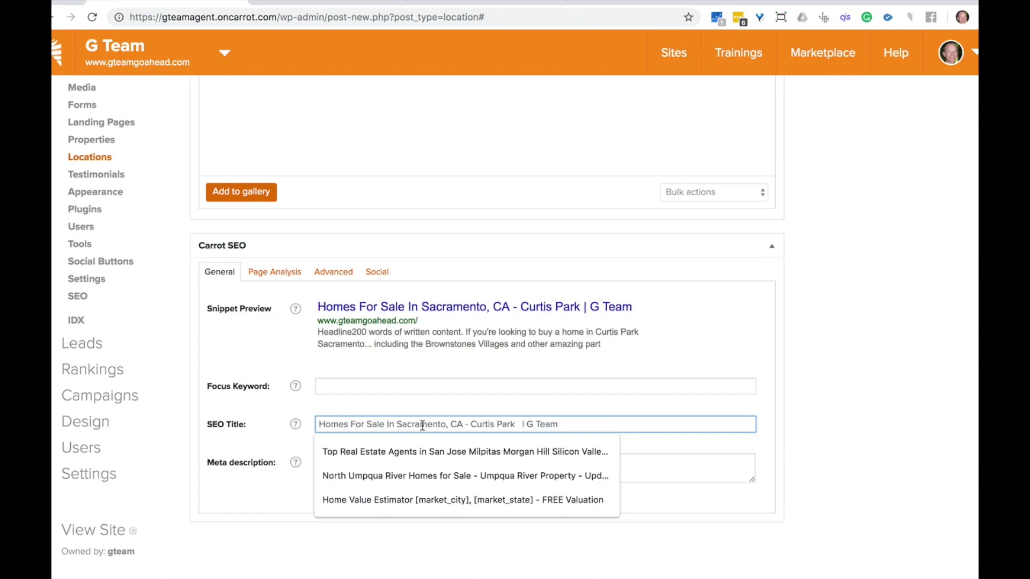
pyautogui.click(813, 469)
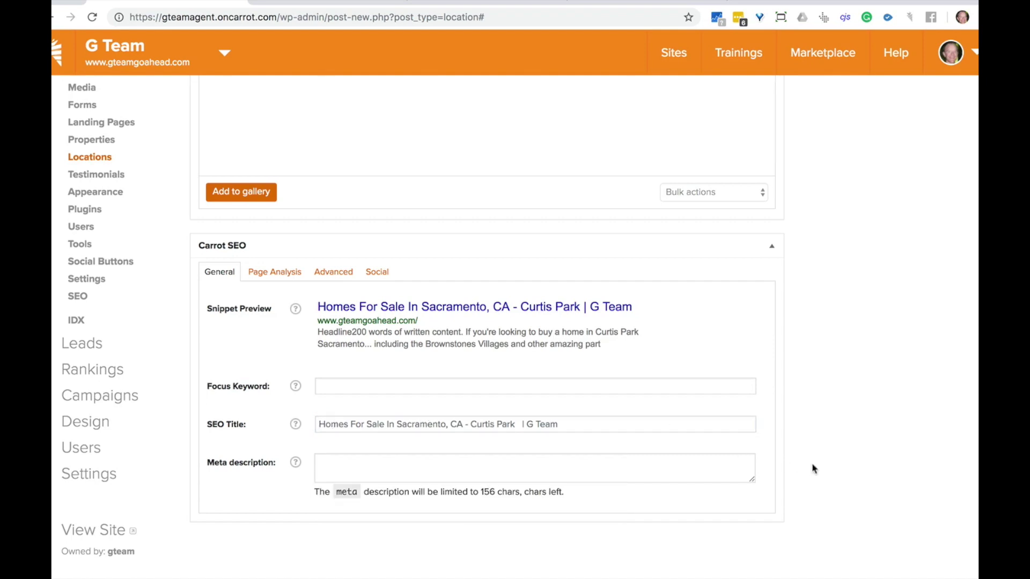
pyautogui.click(433, 465)
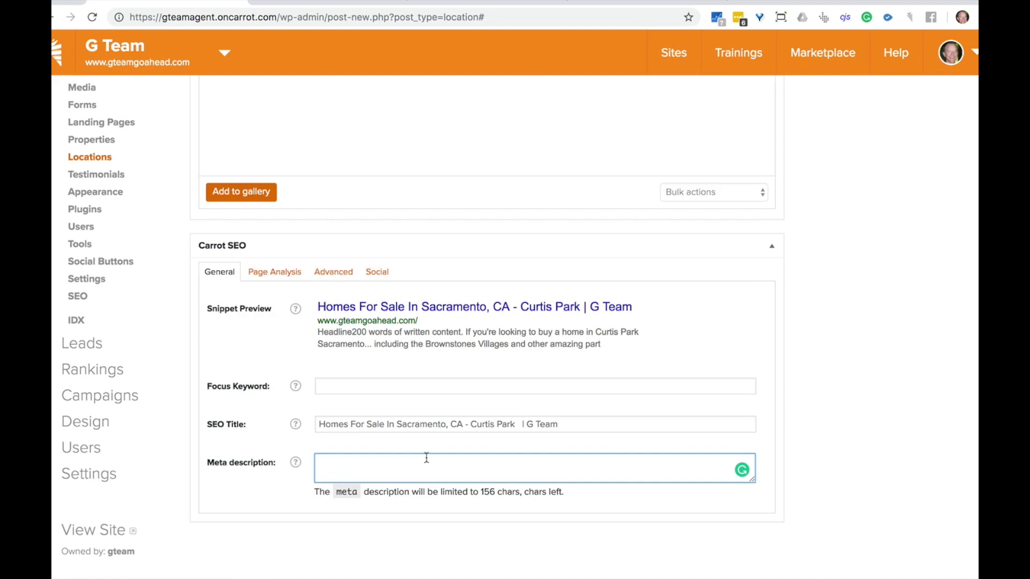
pyautogui.click(381, 392)
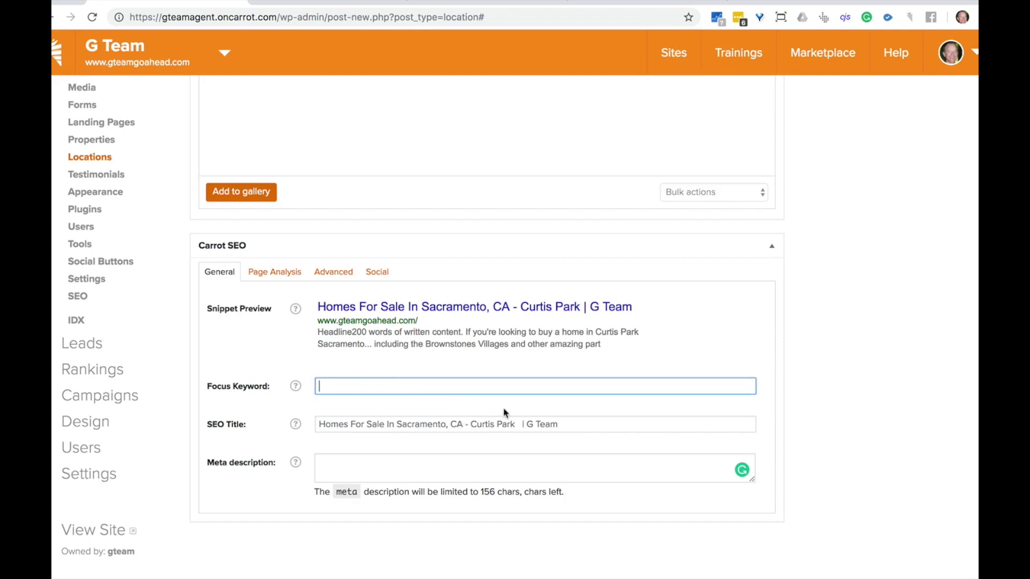
pyautogui.click(891, 333)
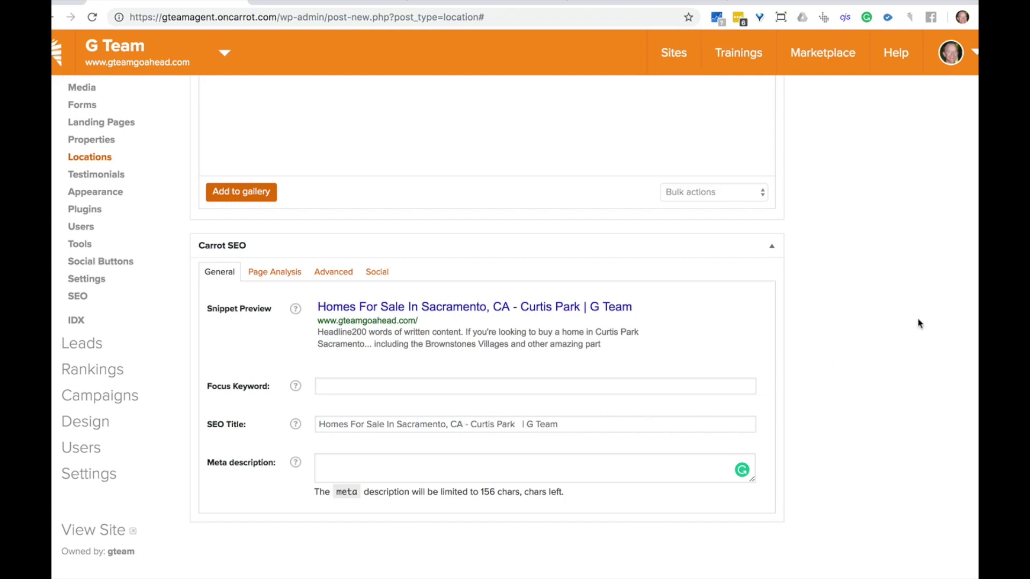
pyautogui.click(324, 423)
pyautogui.scroll(20, 869, 306)
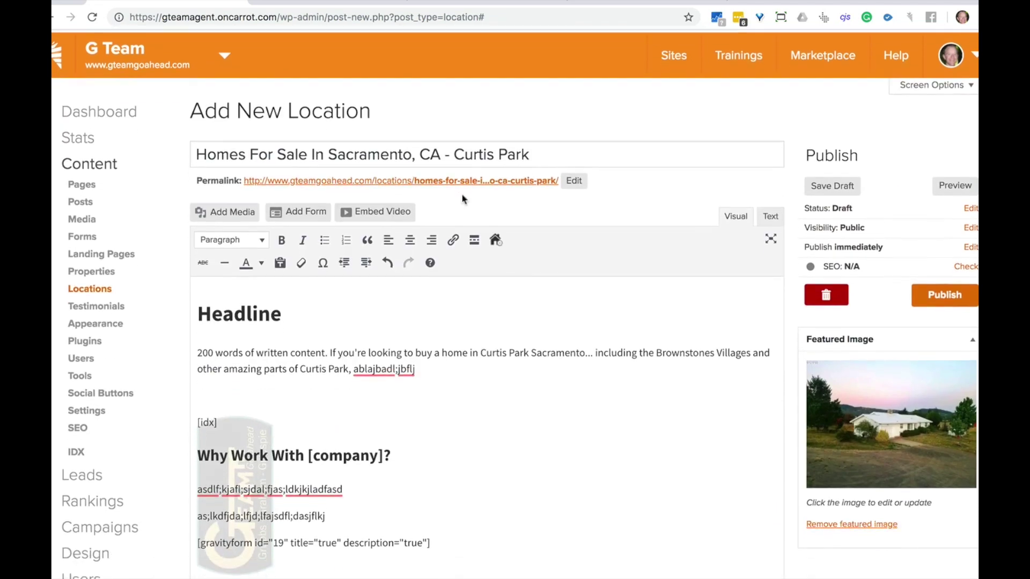
pyautogui.scroll(-19, 861, 368)
pyautogui.scroll(20, 851, 432)
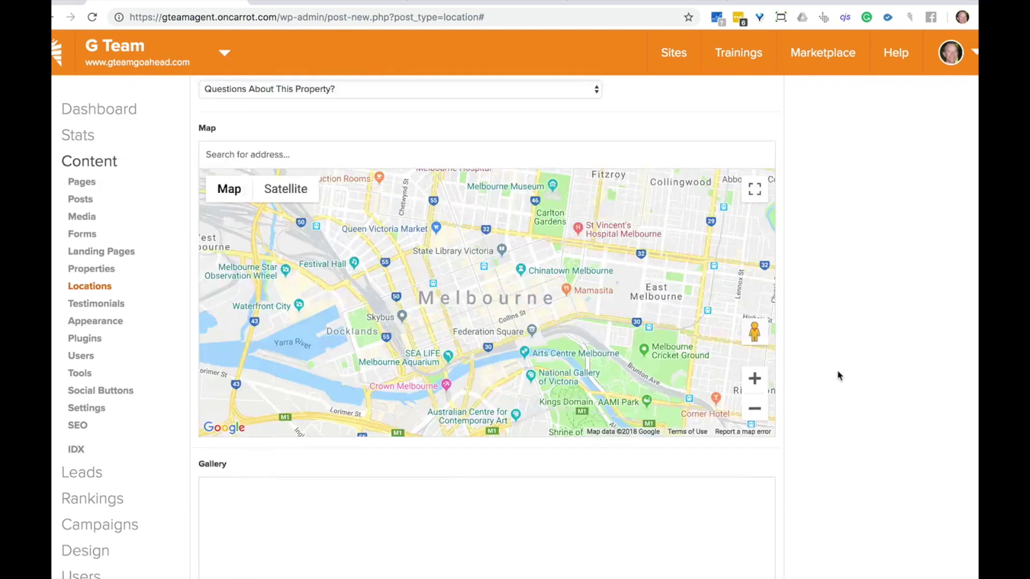